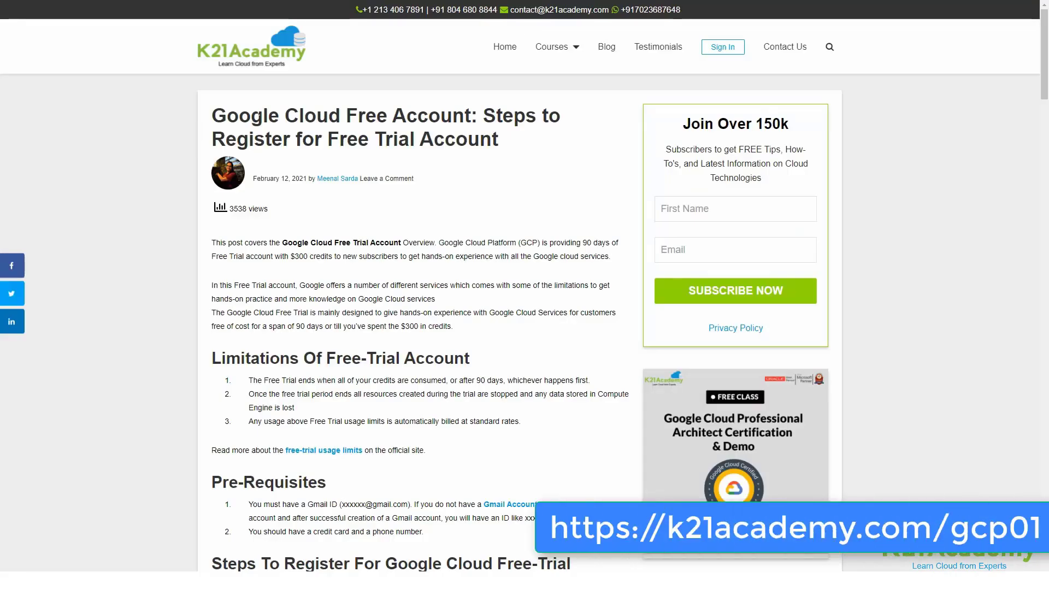
Skim the Google Cloud free trial registration guide and open the Google Cloud console from the Google Cloud homepage
scroll(258, 115, "down", 12)
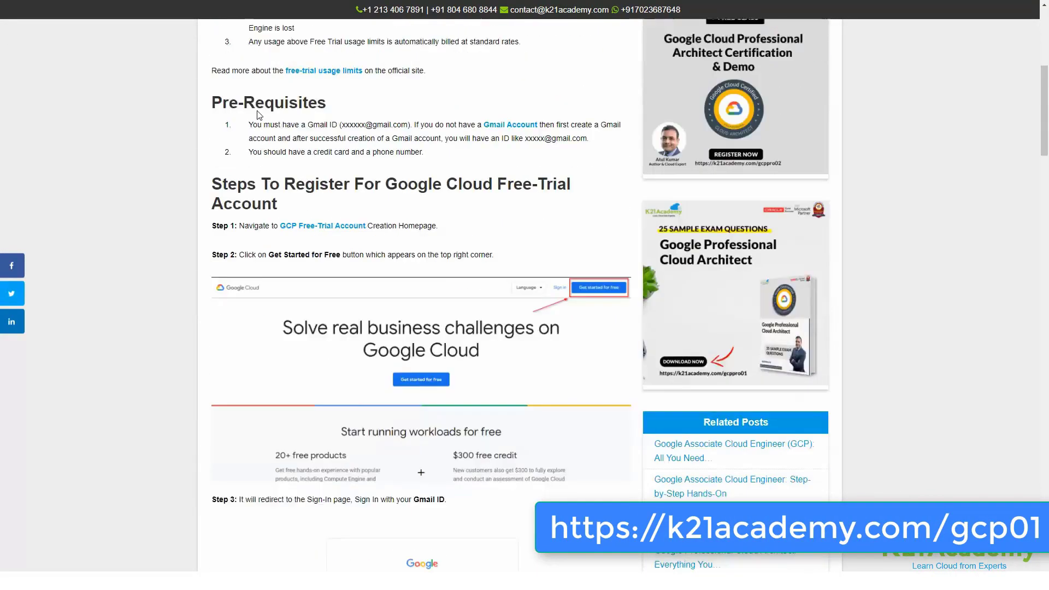
scroll(259, 115, "down", 15)
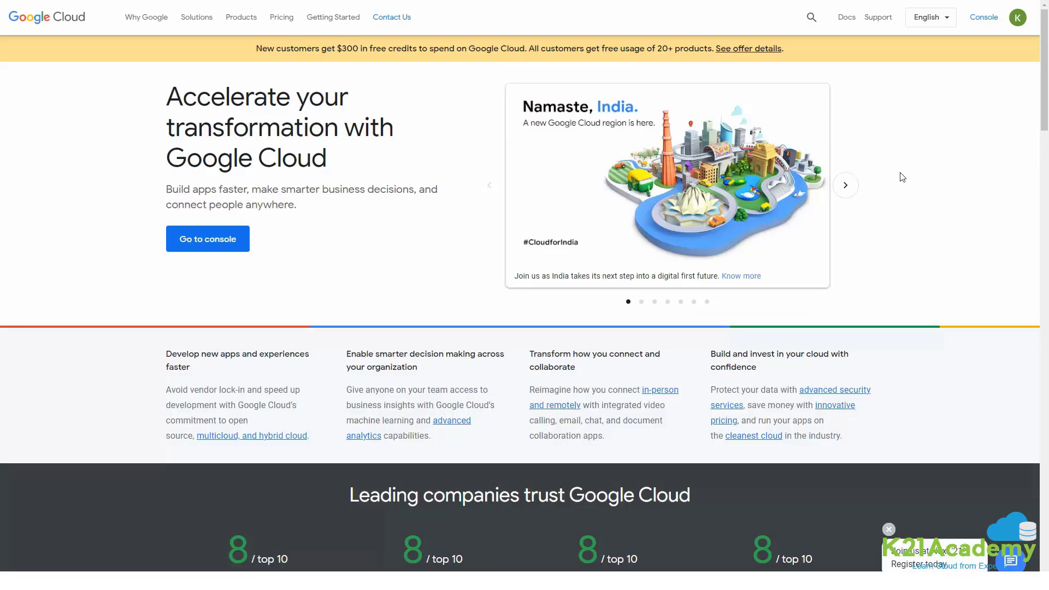
left_click(971, 25)
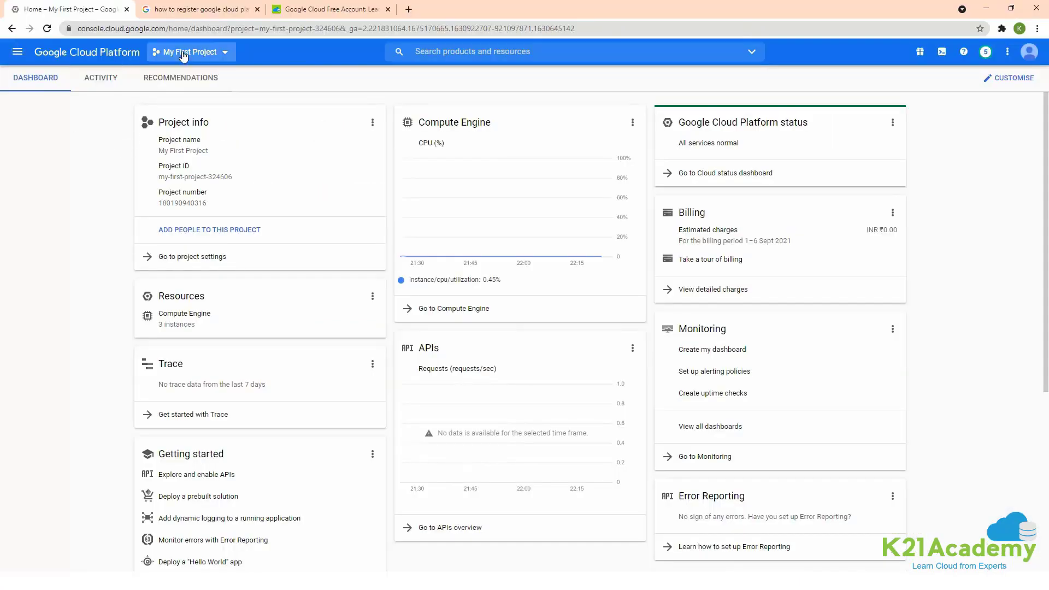
Create a new Google Cloud project named Webhostk21
left_click(221, 52)
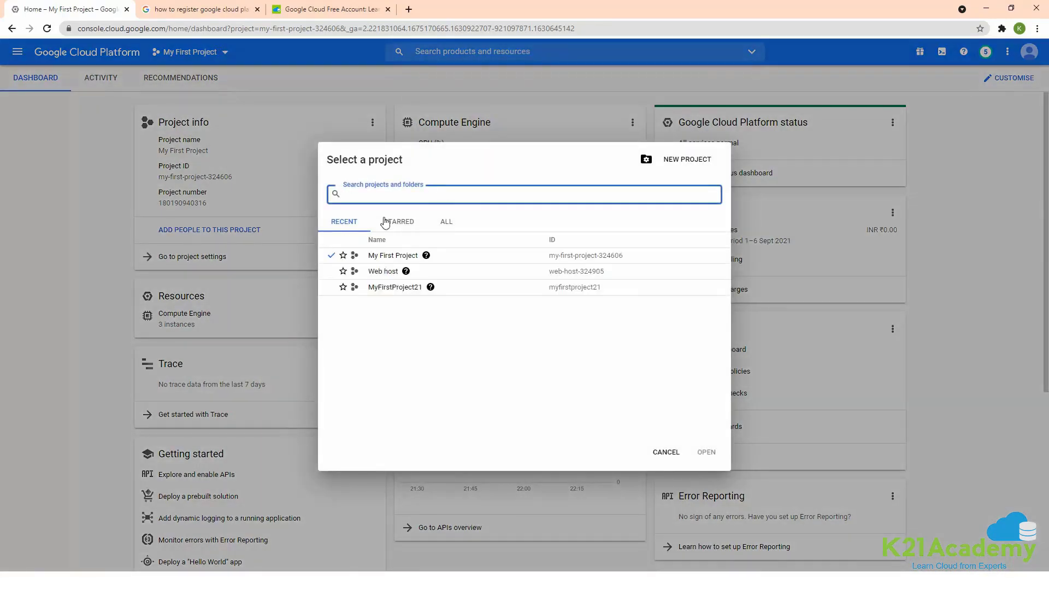
left_click(680, 162)
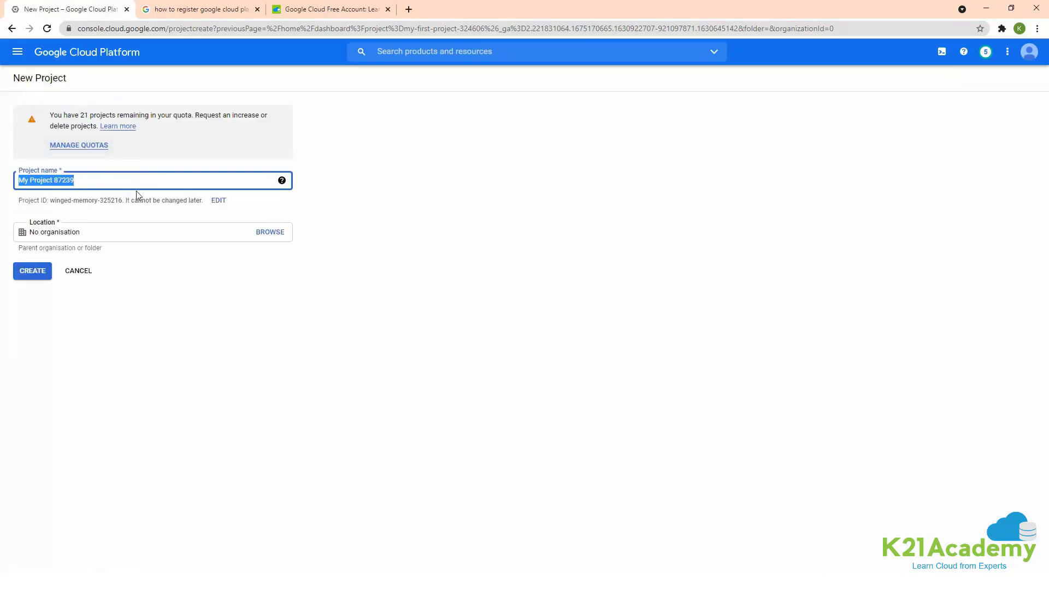
key("BackSpace")
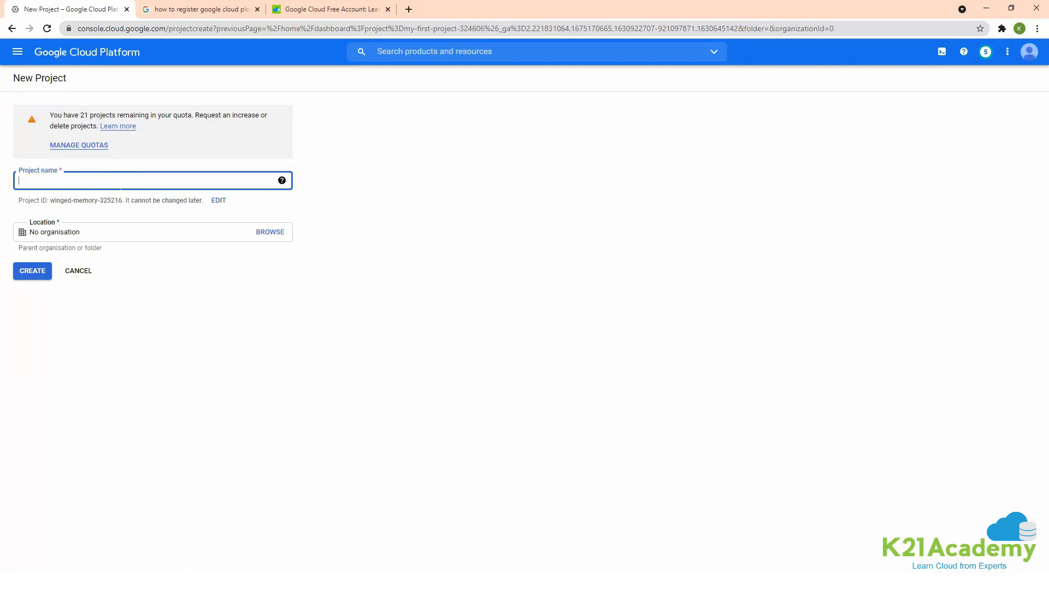
type("web")
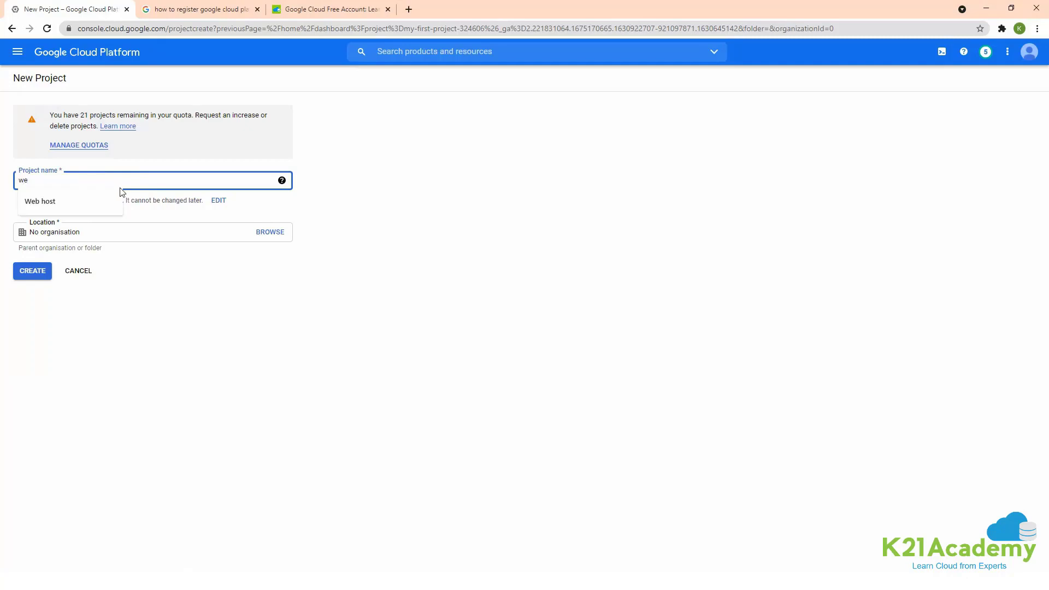
key("Down")
key("Return")
key("Left")
key("Left")
key("Left")
key("Left")
key("BackSpace")
key("End")
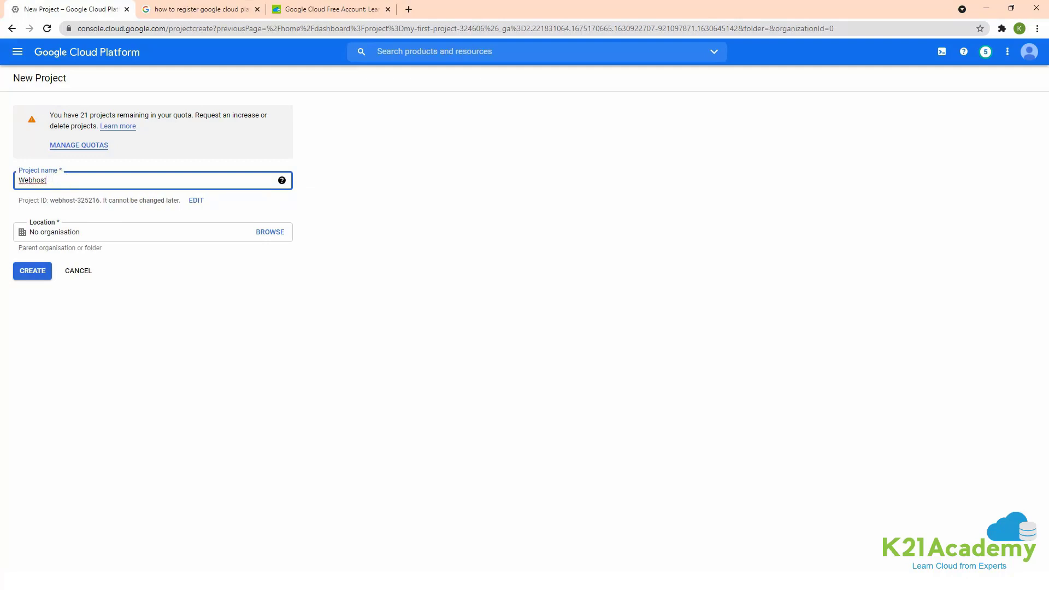
type("k21")
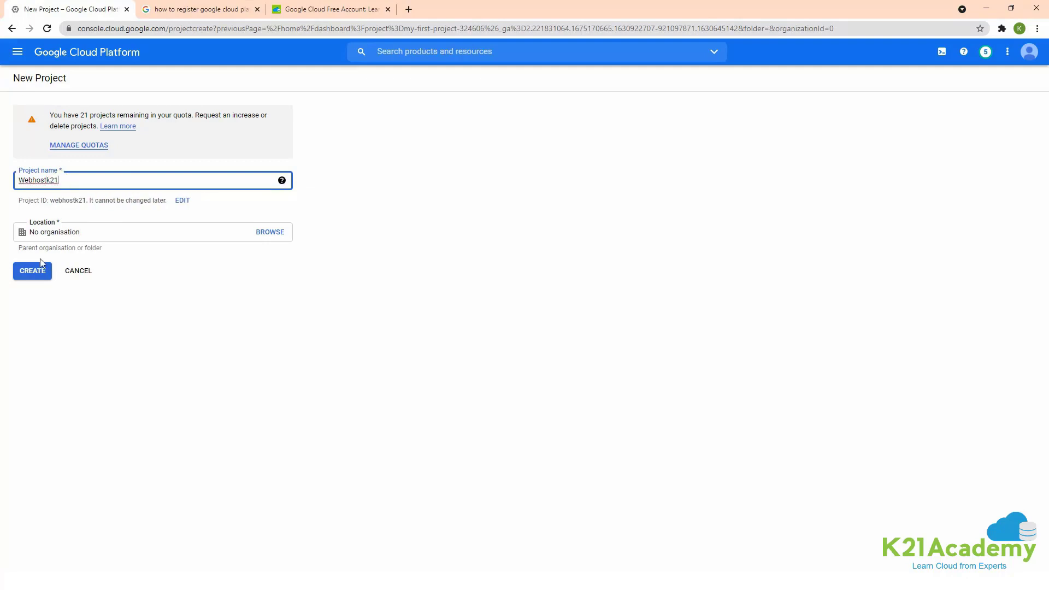
left_click(40, 272)
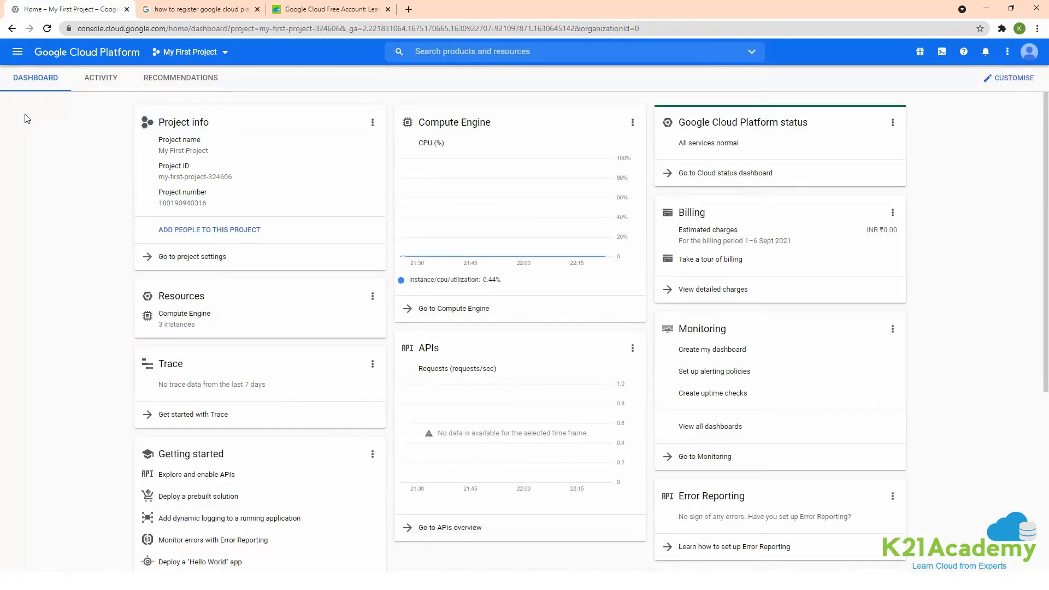
Start a new Compute Engine VM instance named k21webhost in the us-central1 (Iowa) region
left_click(17, 52)
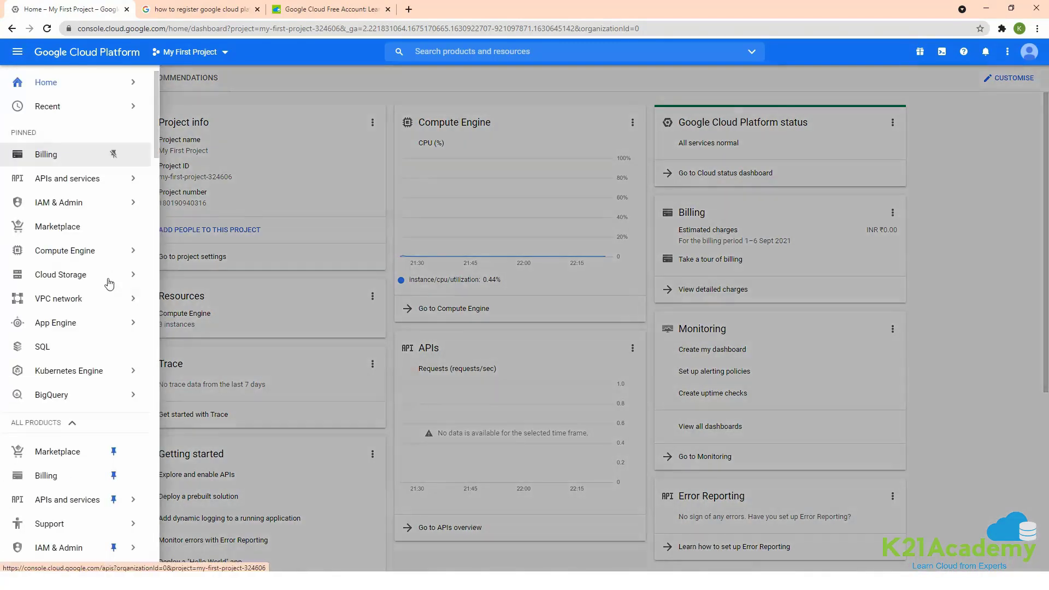
left_click(65, 251)
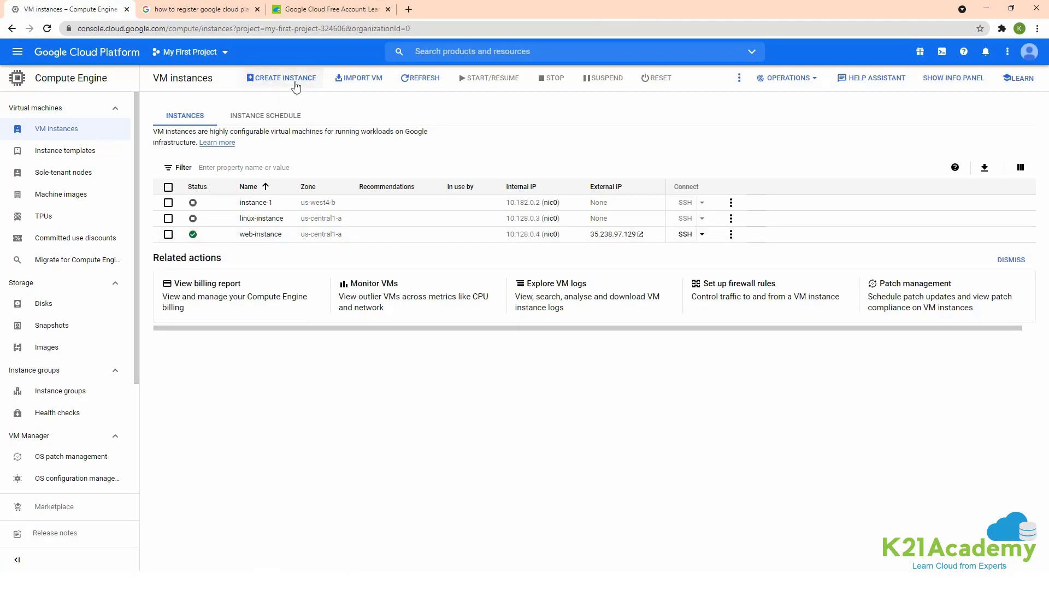
left_click(270, 80)
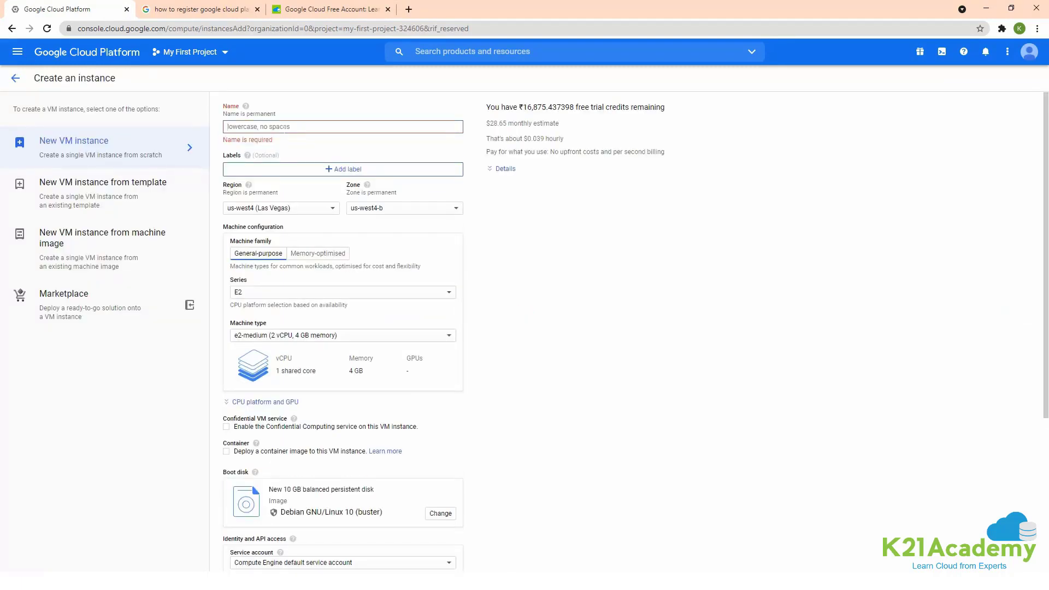
type("k21webhost")
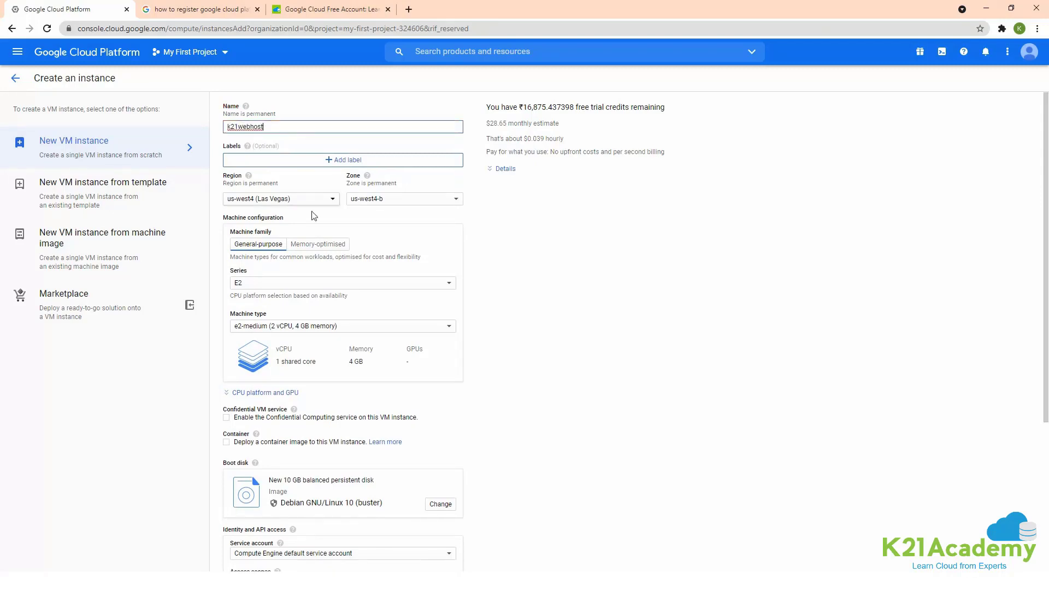
left_click(287, 200)
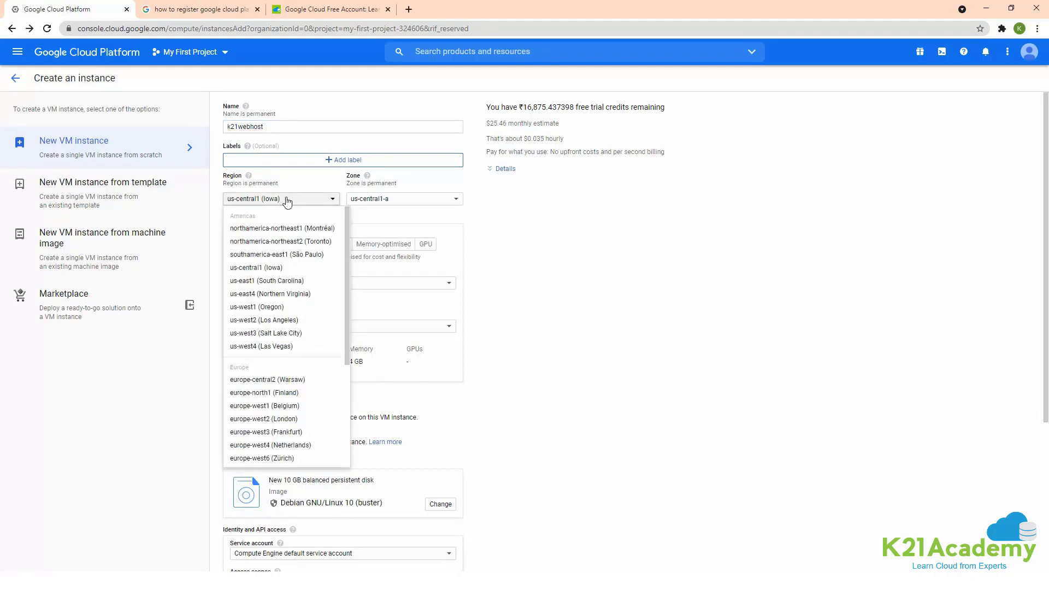
left_click(251, 267)
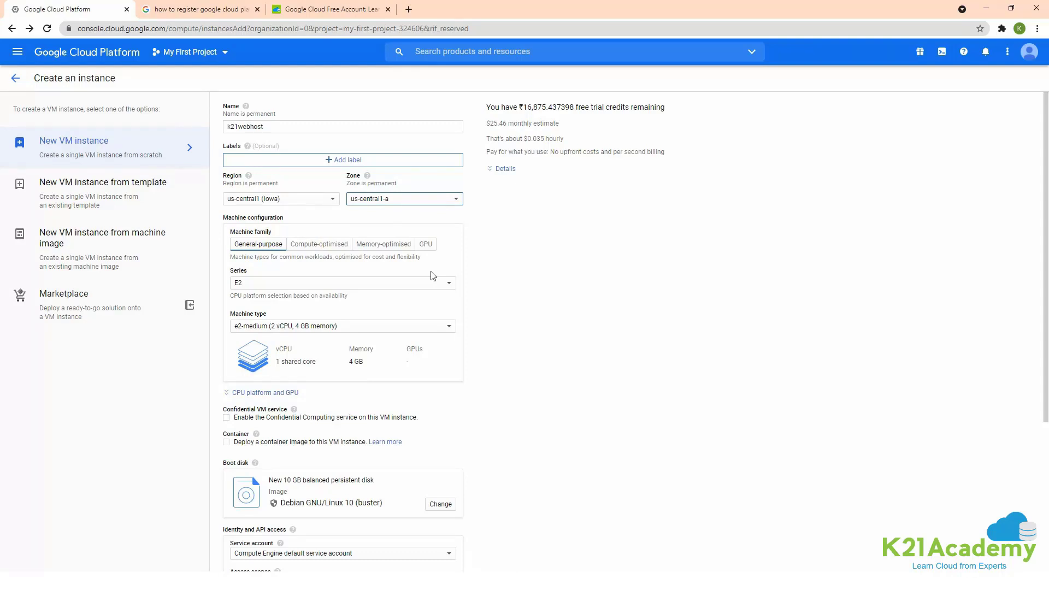
Change the new instance's boot disk to the Ubuntu 16.04 LTS public image
scroll(234, 384, "down", 2)
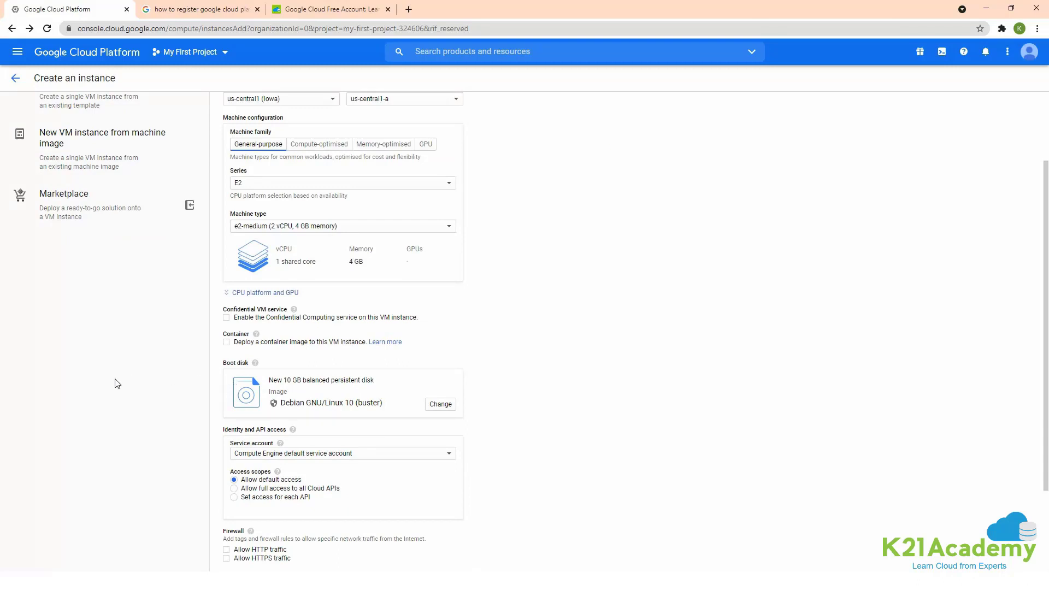
left_click(449, 404)
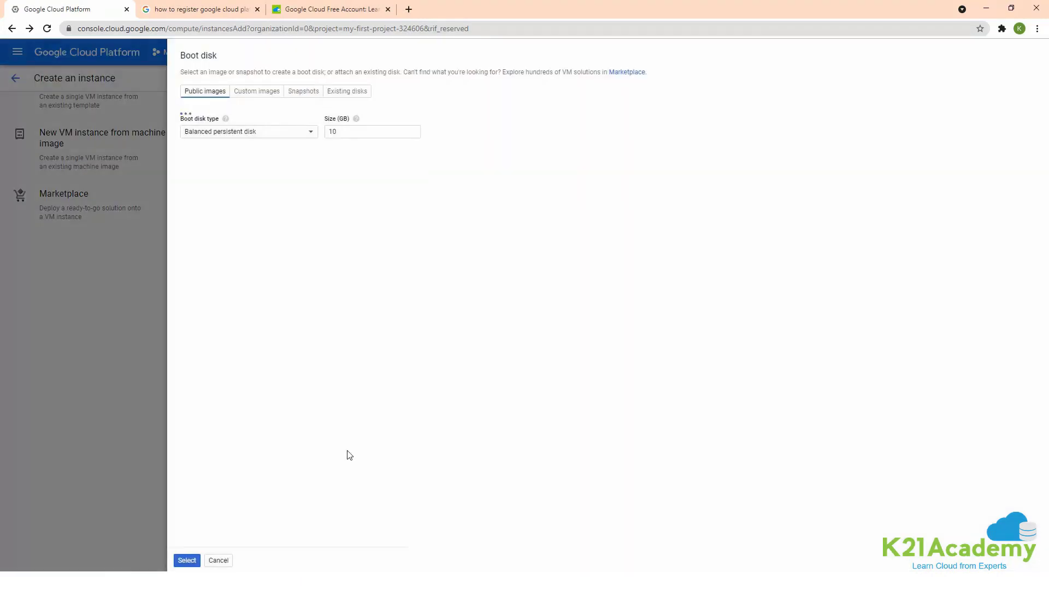
left_click(252, 120)
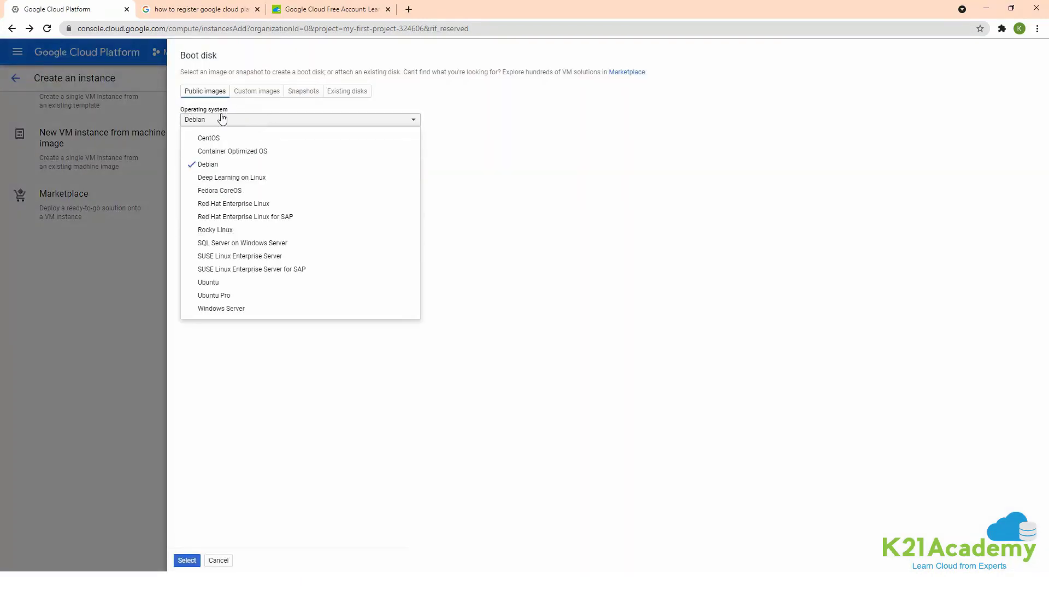
left_click(218, 282)
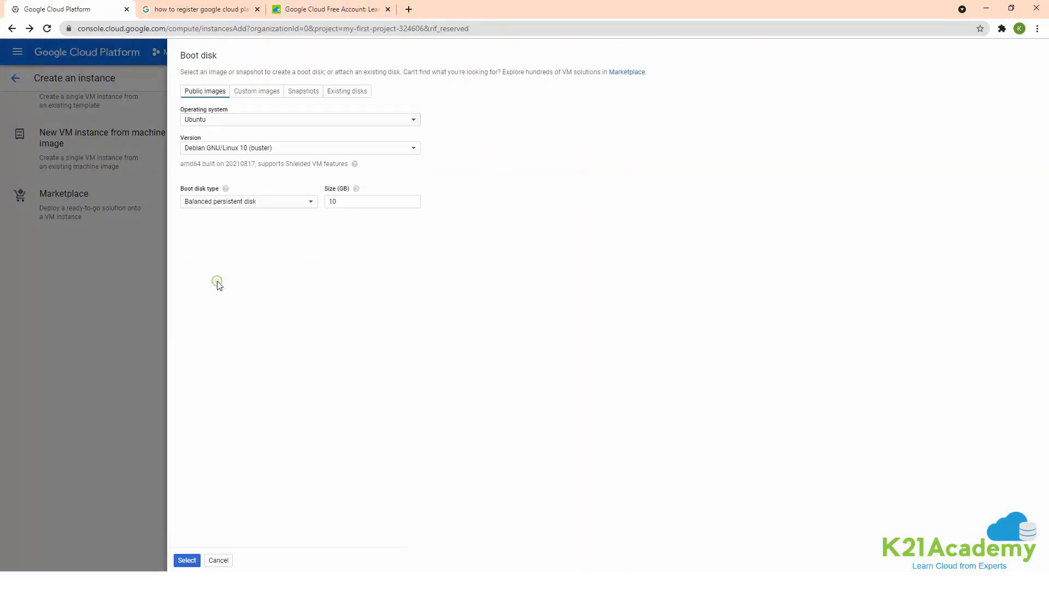
left_click(187, 560)
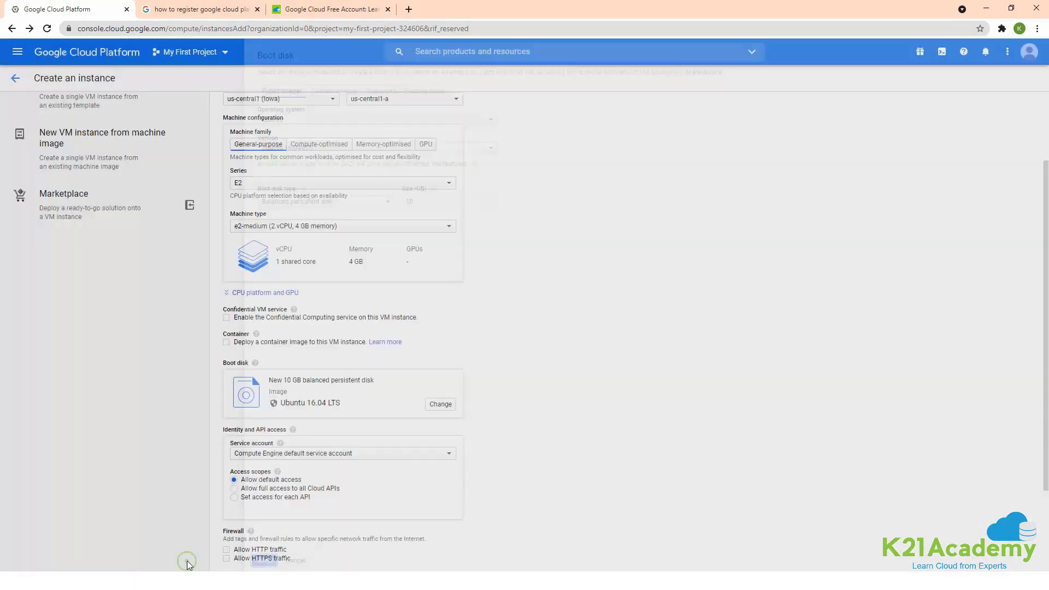
Allow HTTP and HTTPS traffic through the firewall and create the k21webhost instance
scroll(1047, 351, "down", 2)
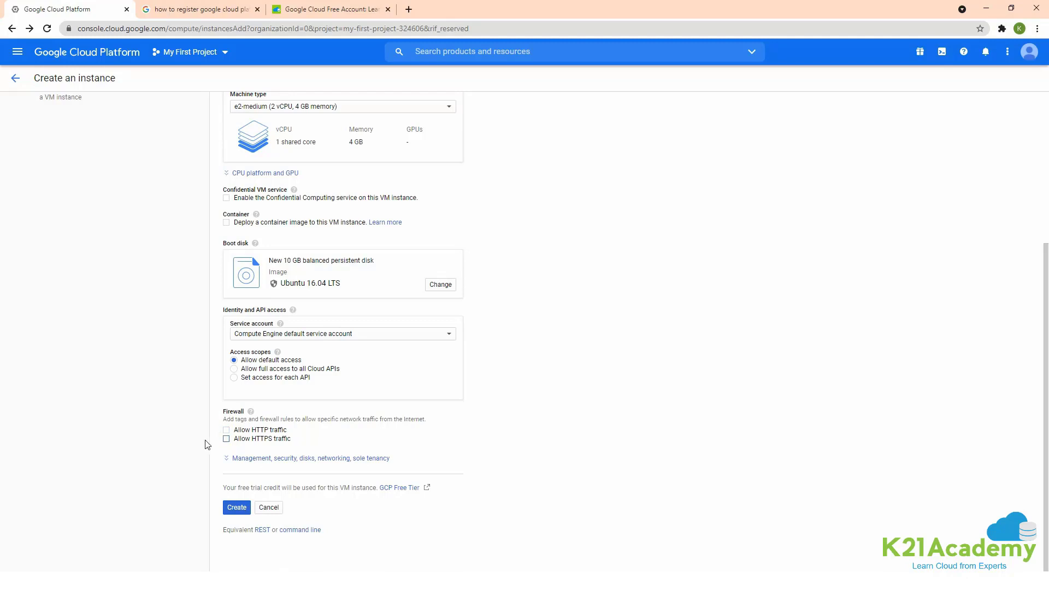
left_click(227, 430)
left_click(226, 443)
left_click(237, 512)
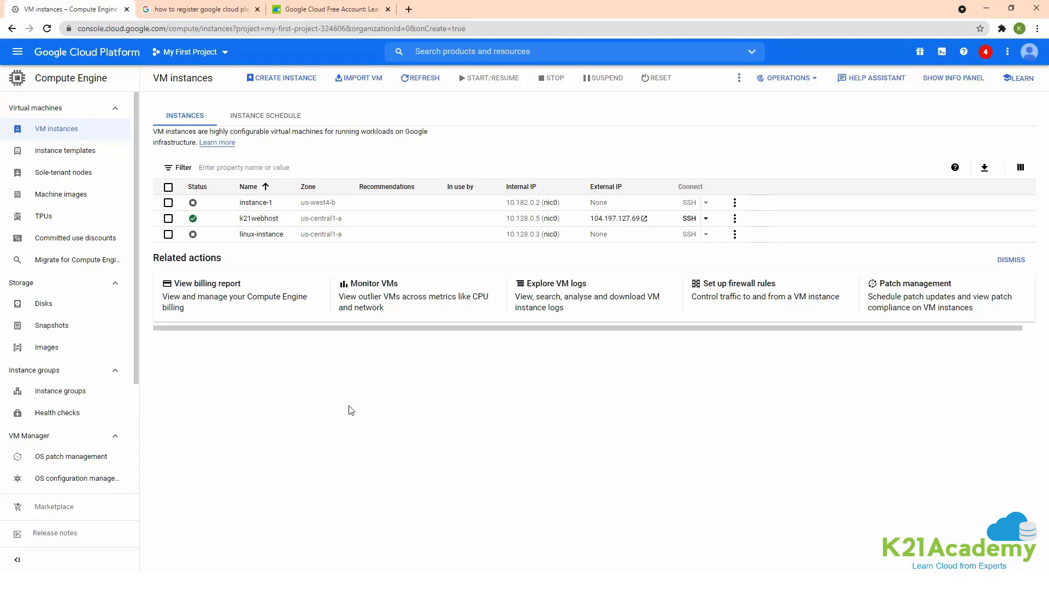
Open an SSH session to the k21webhost instance and switch to the root user with sudo su
left_click(688, 219)
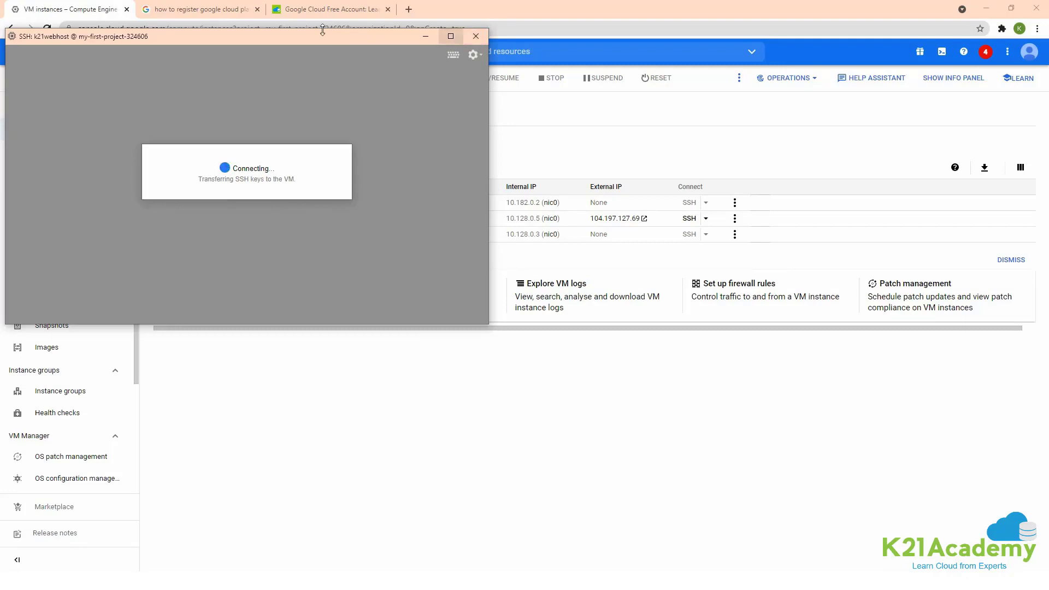
left_click_drag(315, 35, 604, 133)
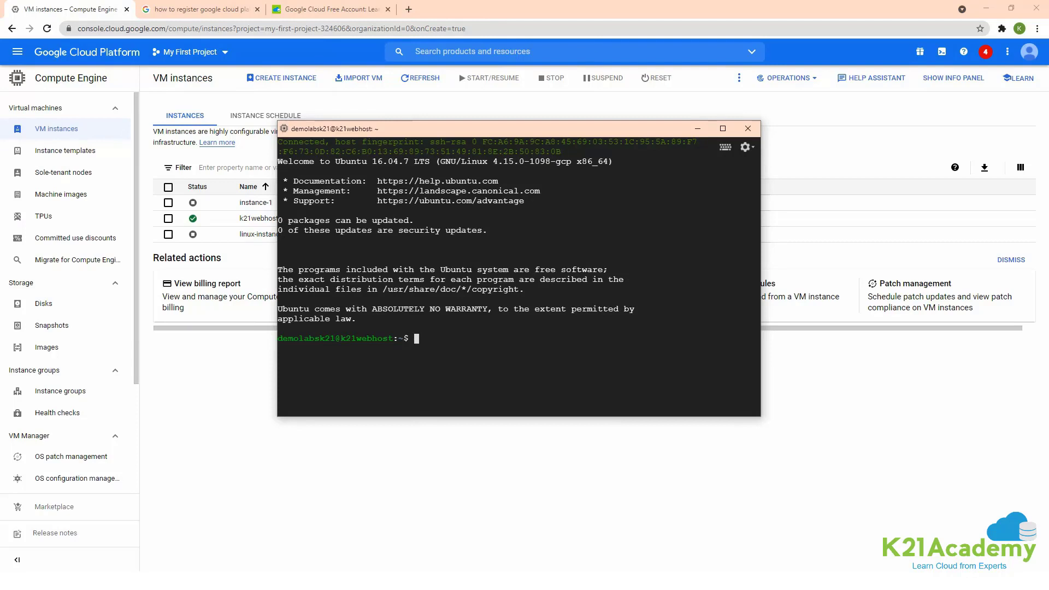
type("s")
type("u")
type("do su")
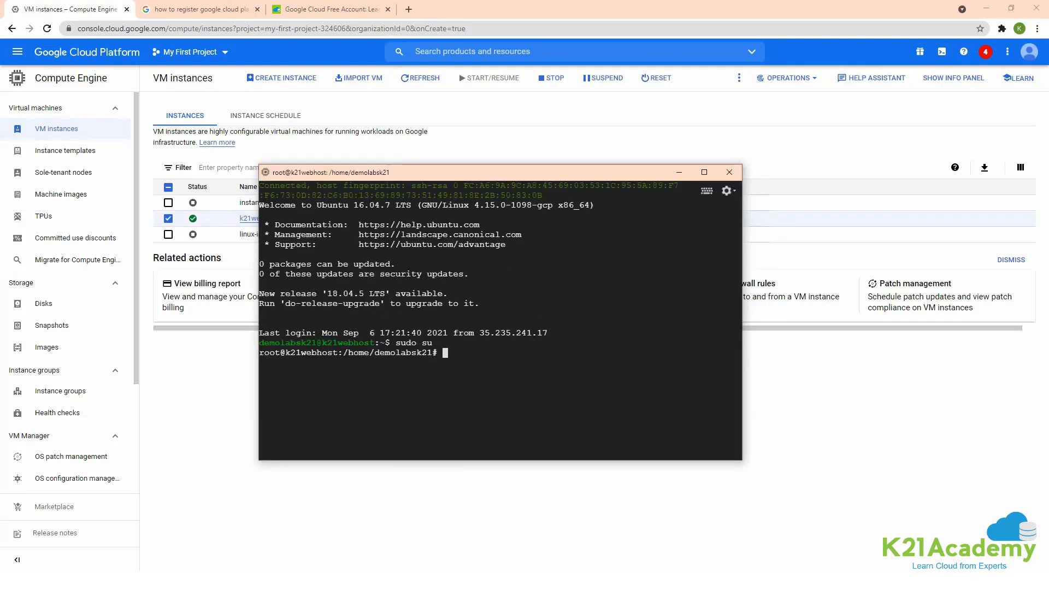
Install the Apache web server with apt-get install apache2 and accept the installation with y
type("apt-get install apache")
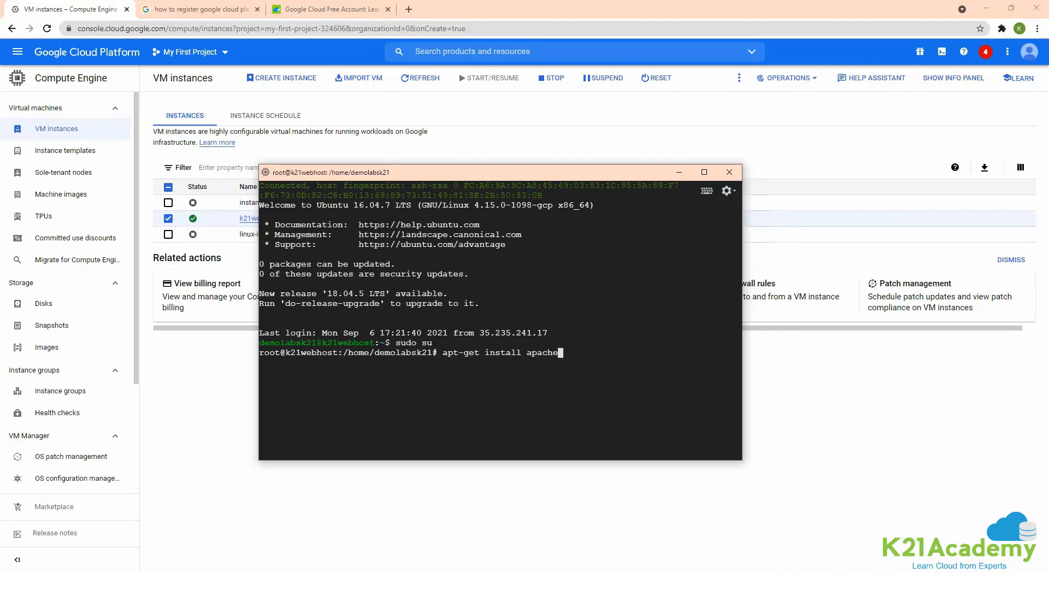
type("2")
key("Return")
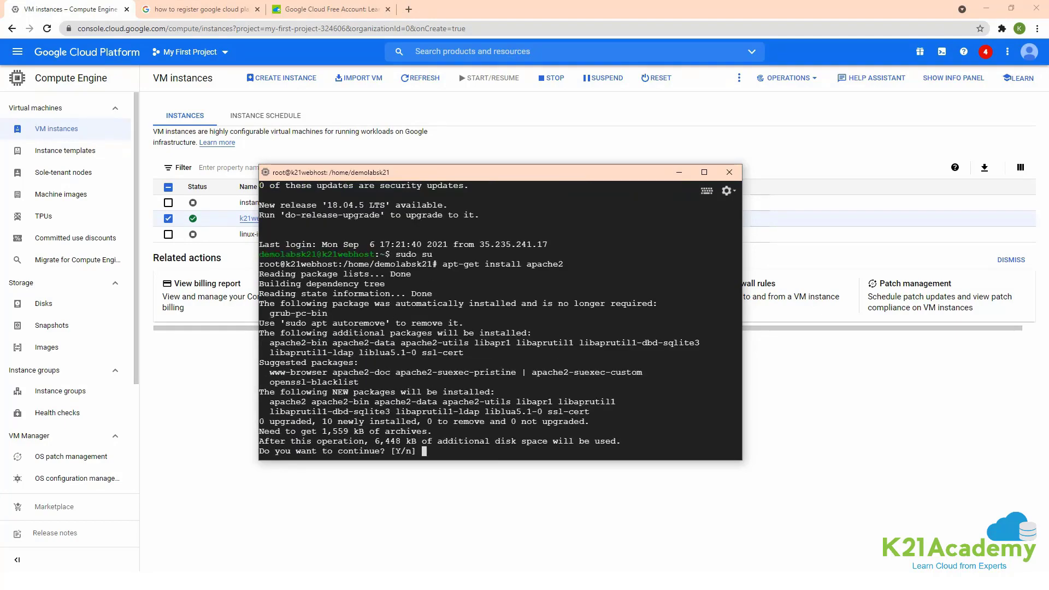
type("y")
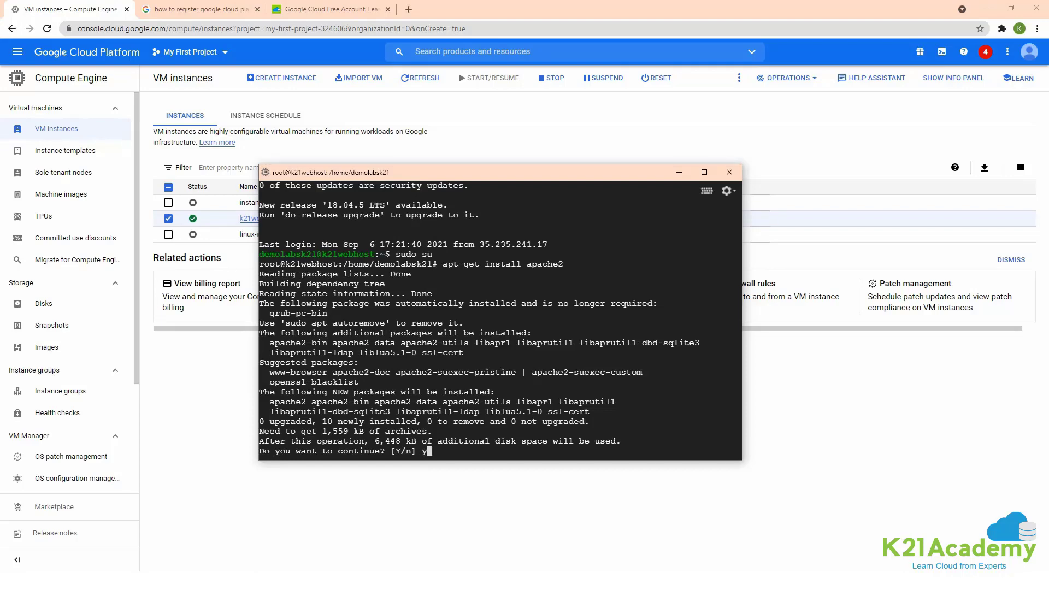
key("Return")
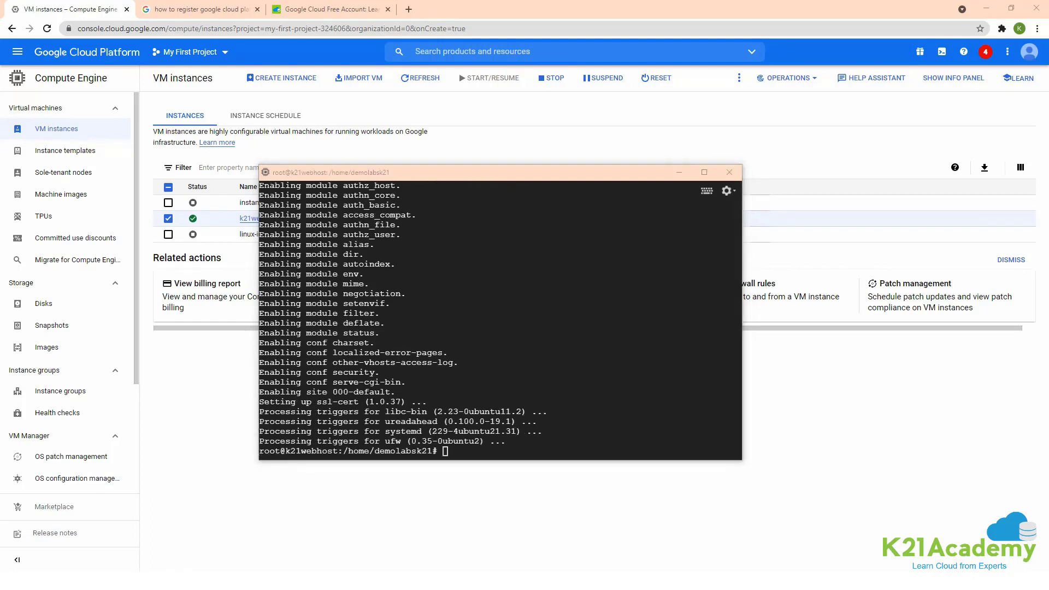
Check the Apache service with service apache2 status, examine its Active line, and minimise the SSH window
left_click(547, 449)
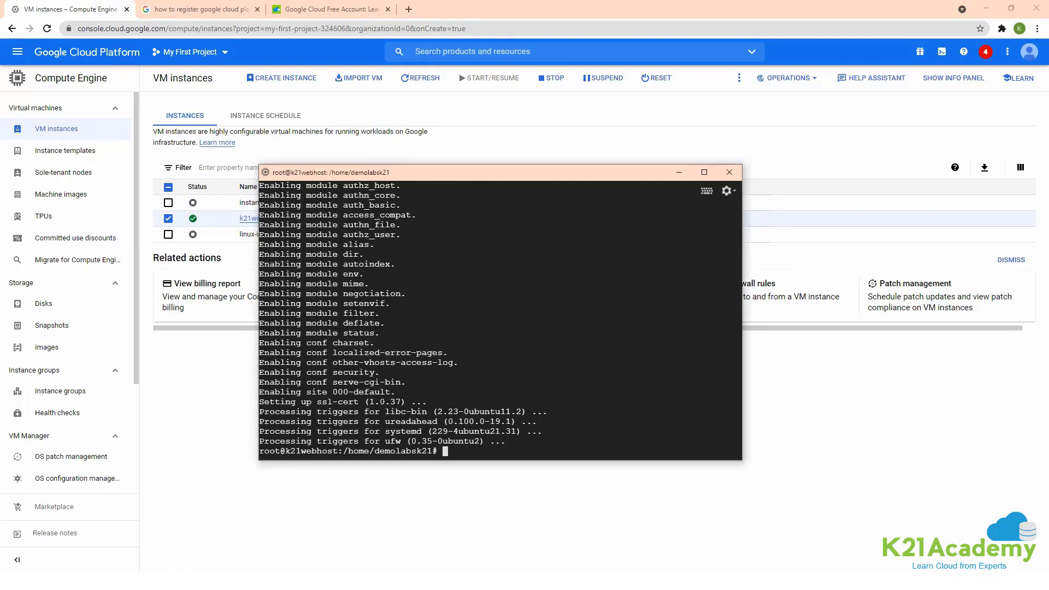
type("service apac")
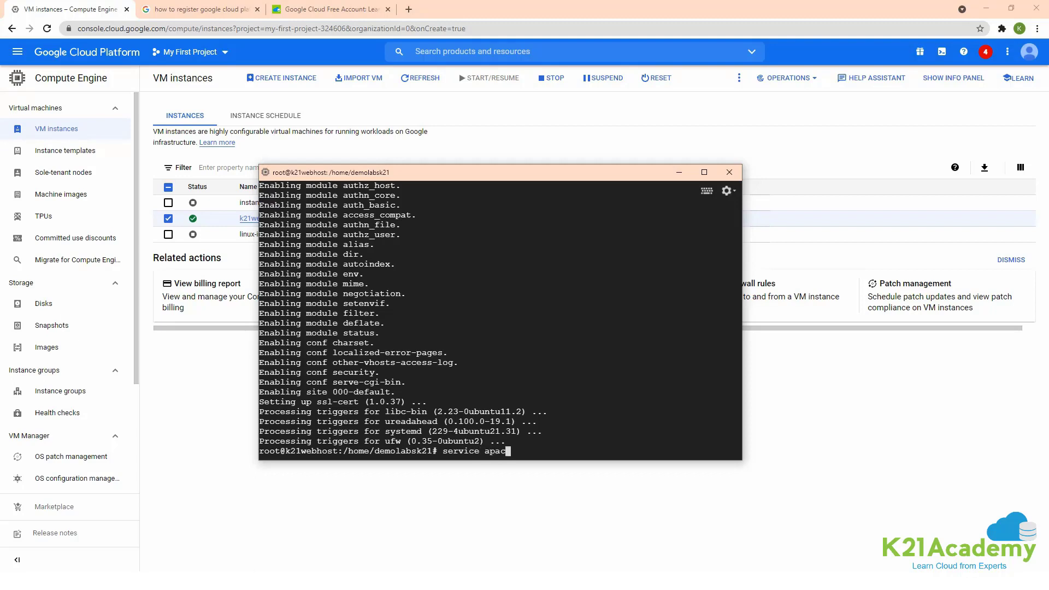
type("he2 status")
key("Return")
left_click_drag(317, 343, 407, 344)
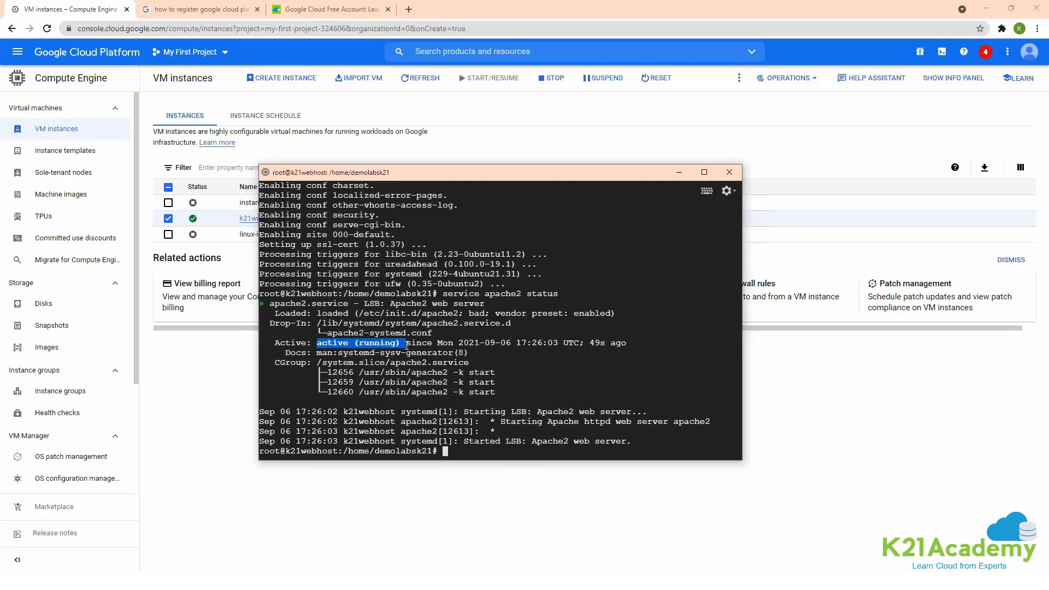
left_click(428, 351)
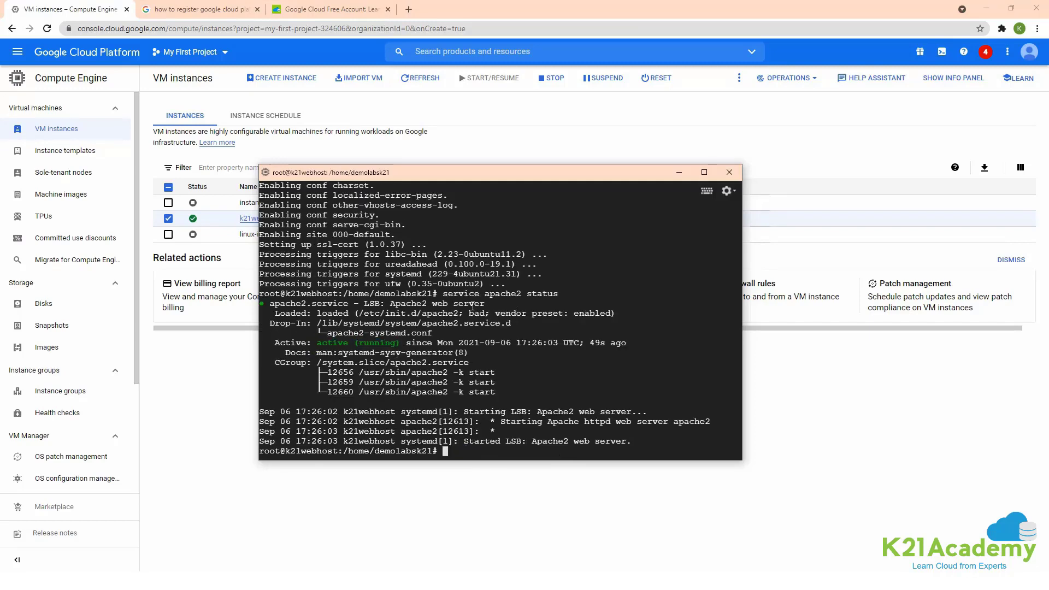
left_click(678, 172)
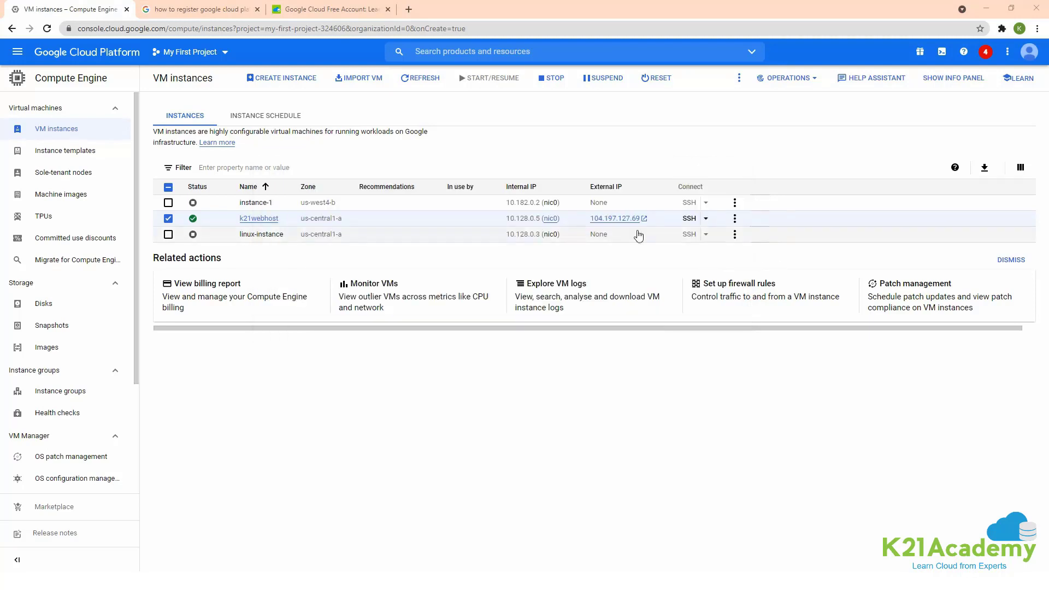
Copy the k21webhost instance's external IP, open it in a new browser tab and examine the Configuration Overview of the served page
left_click(653, 218)
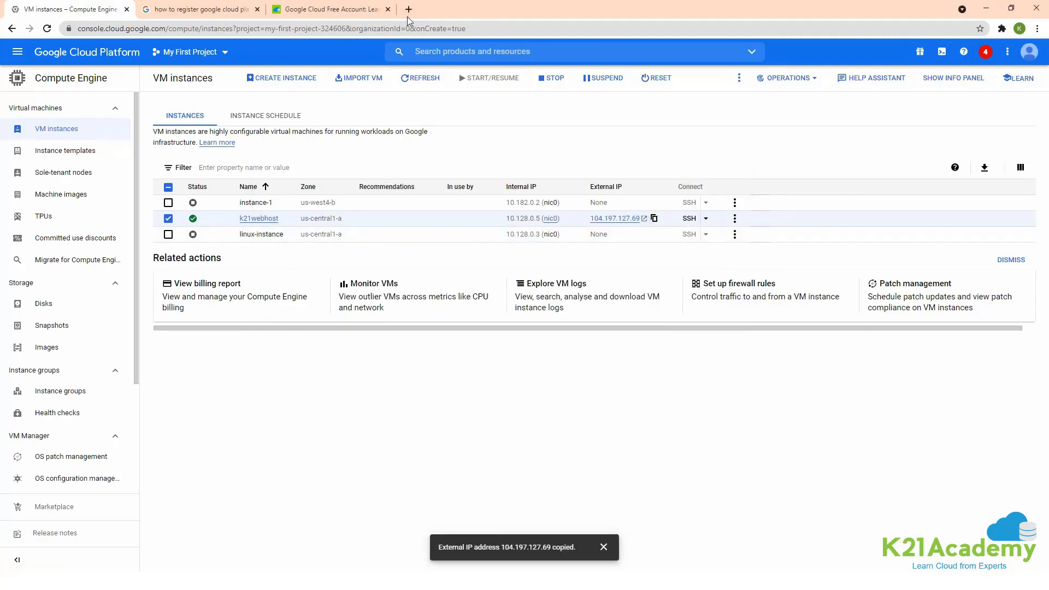
left_click(407, 15)
key("ctrl+v")
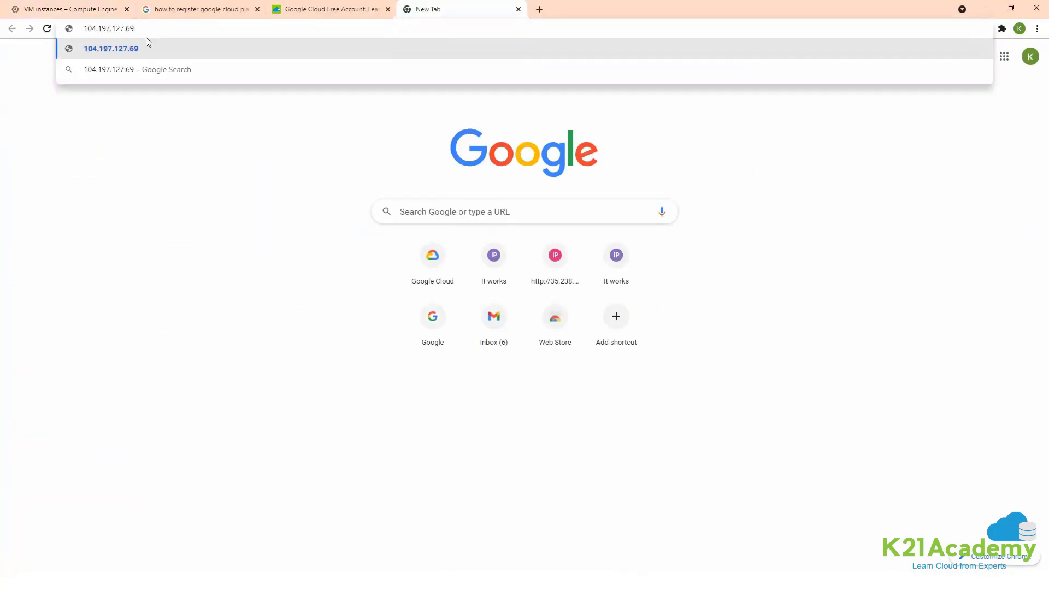
key("Return")
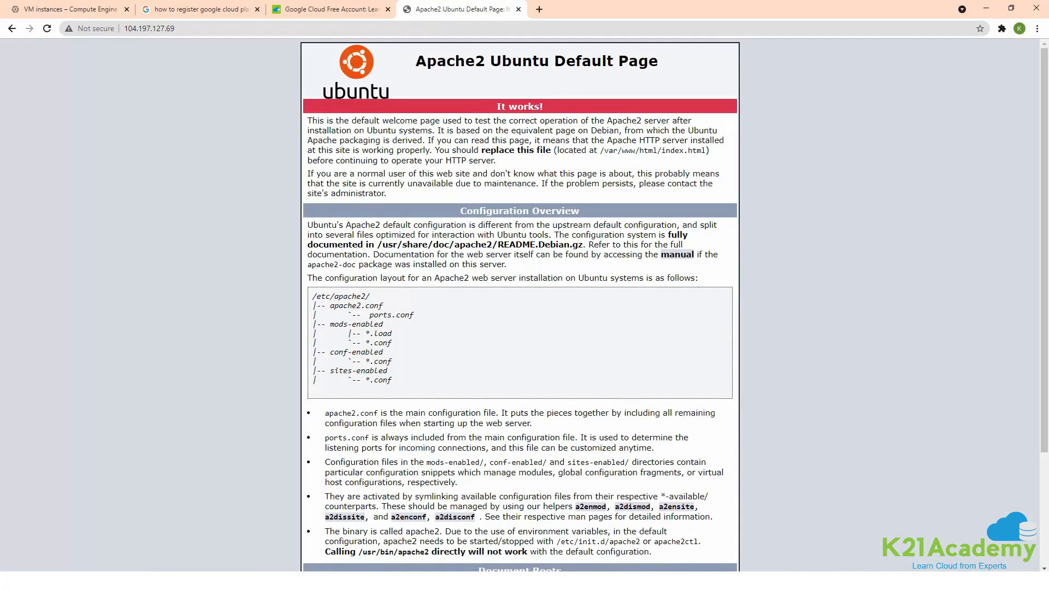
left_click_drag(462, 224, 709, 225)
left_click(600, 249)
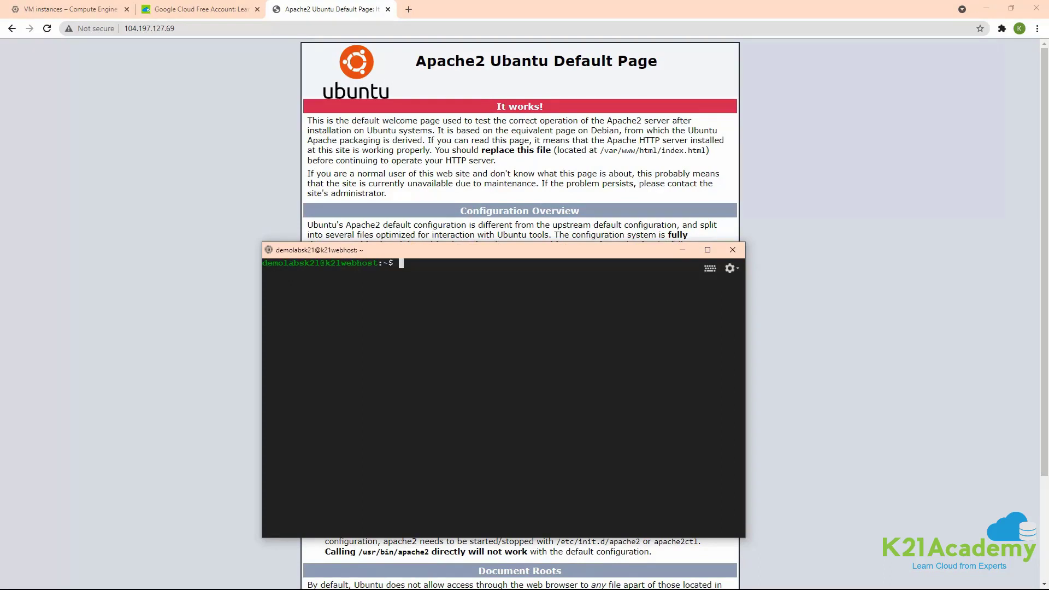
Open the web page file /var/www/html/index.html in vi in the k21webhost SSH session
type("vi /")
type("var/www/html/index.html")
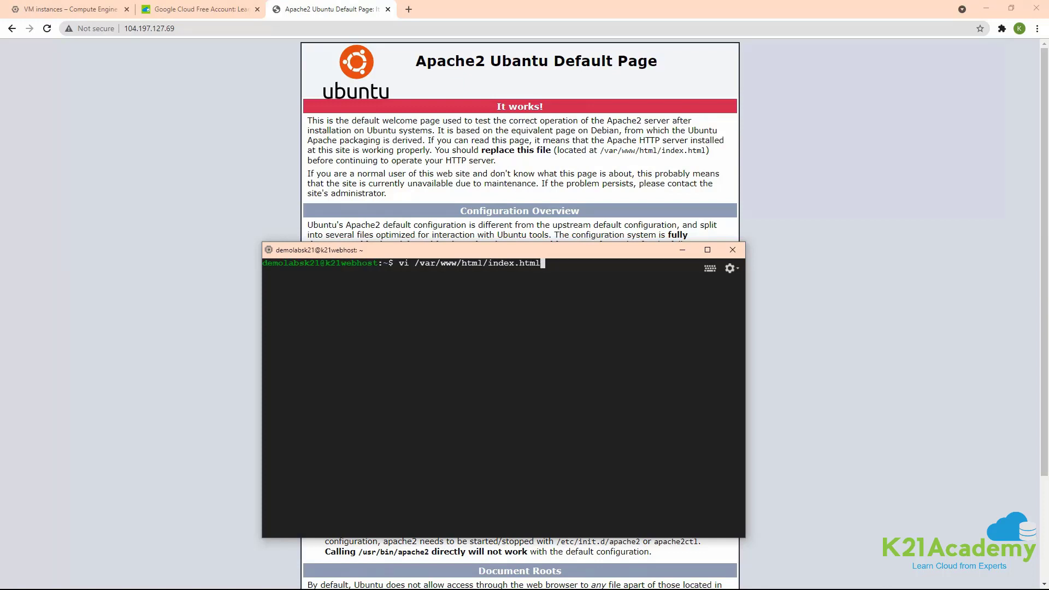
key("Return")
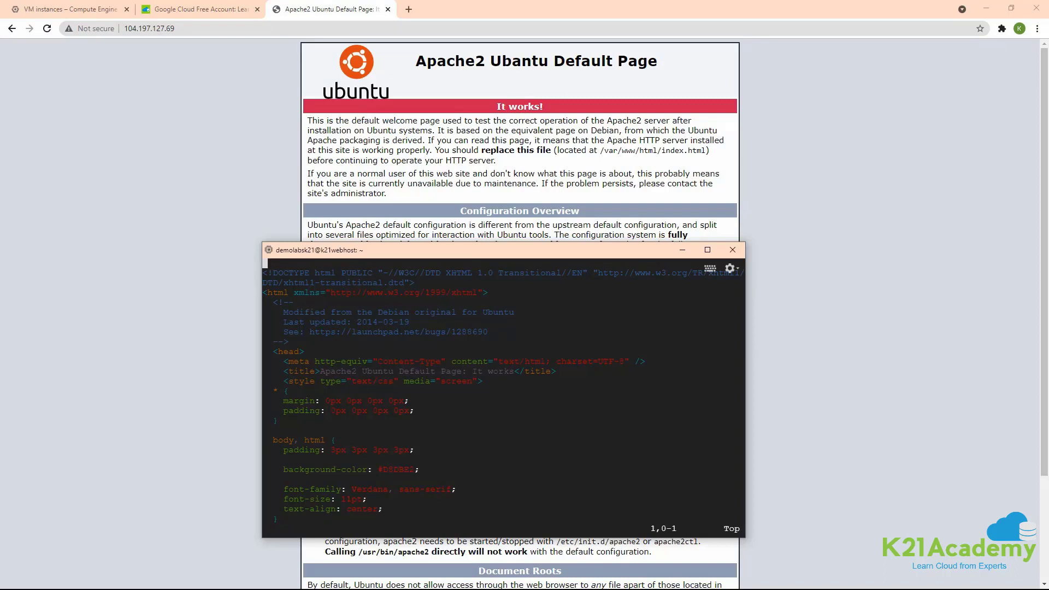
Replace the heading text inside the page header's floating_element span with "K21academy- learn cloud from experts"
key("i")
key("Down")
key("Down")
key("Down")
key("Down")
key("Down")
key("Down")
key("Down")
key("Down")
key("Down")
key("Down")
key("Down")
key("Down")
key("Down")
key("Down")
key("Down")
key("Down")
key("Down")
key("Down")
key("Down")
key("Down")
key("Down")
key("Down")
key("Down")
key("Down")
key("Down")
key("Down")
key("Down")
key("Down")
key("Down")
key("Down")
key("Down")
key("Down")
key("Down")
key("Down")
key("Down")
key("Down")
key("Down")
key("Down")
key("Down")
key("Down")
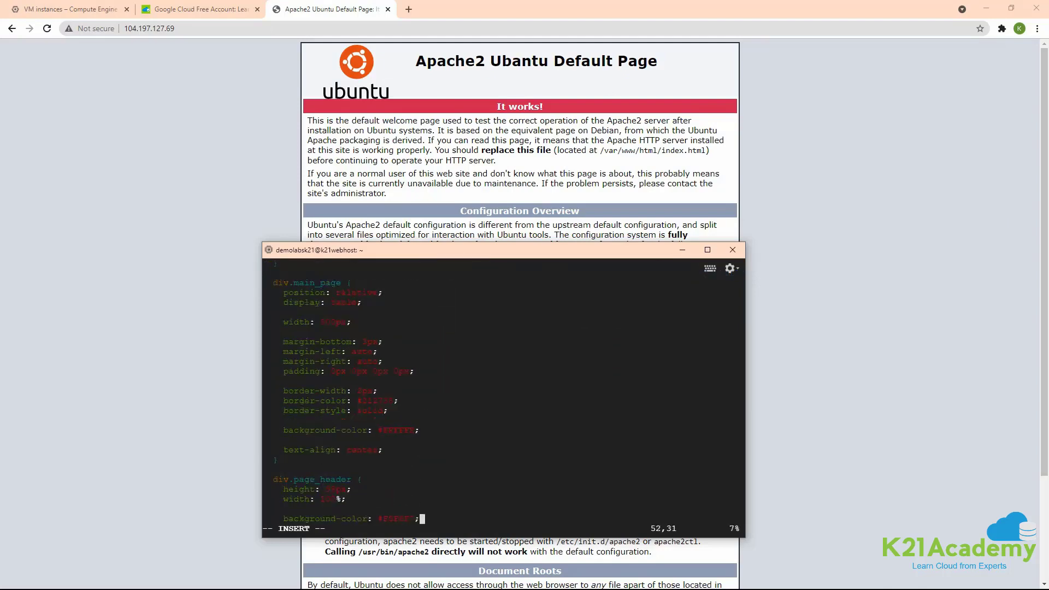
key("Down")
key("Down")
key("Down")
key("Down")
key("Down")
key("Down")
key("Down")
key("Down")
key("Down")
key("Down")
key("Down")
key("Down")
key("Down")
key("Down")
key("Down")
key("Down")
key("Down")
key("Down")
key("Down")
key("Down")
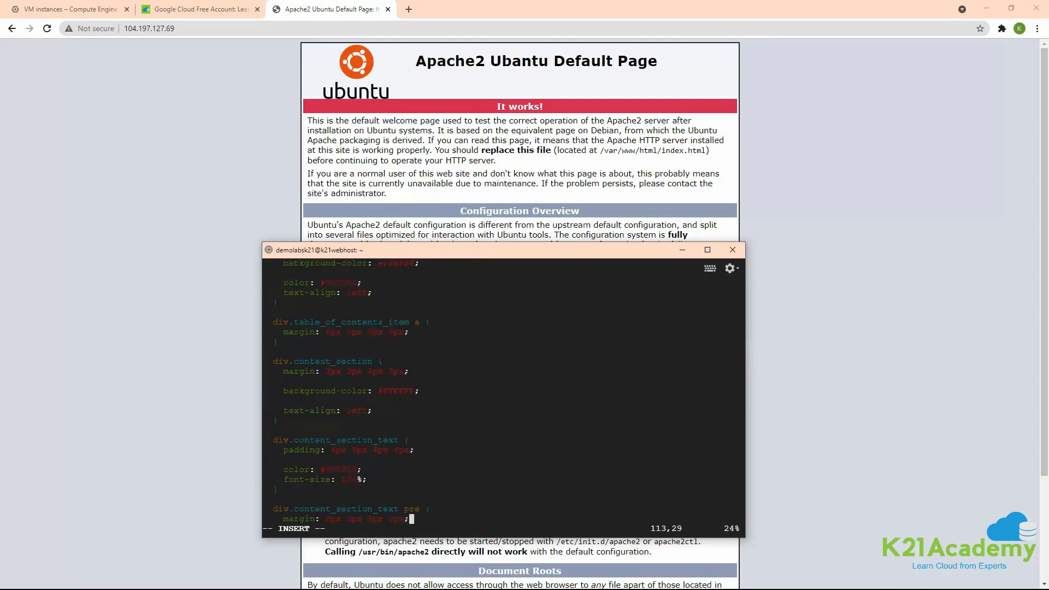
key("Down")
key("Down")
key("Down")
key("Down")
key("Down")
key("Down")
key("Down")
key("Down")
key("Down")
key("Down")
key("Down")
key("Down")
key("Down")
key("Down")
key("Down")
key("Down")
key("Down")
key("Down")
key("Down")
key("Down")
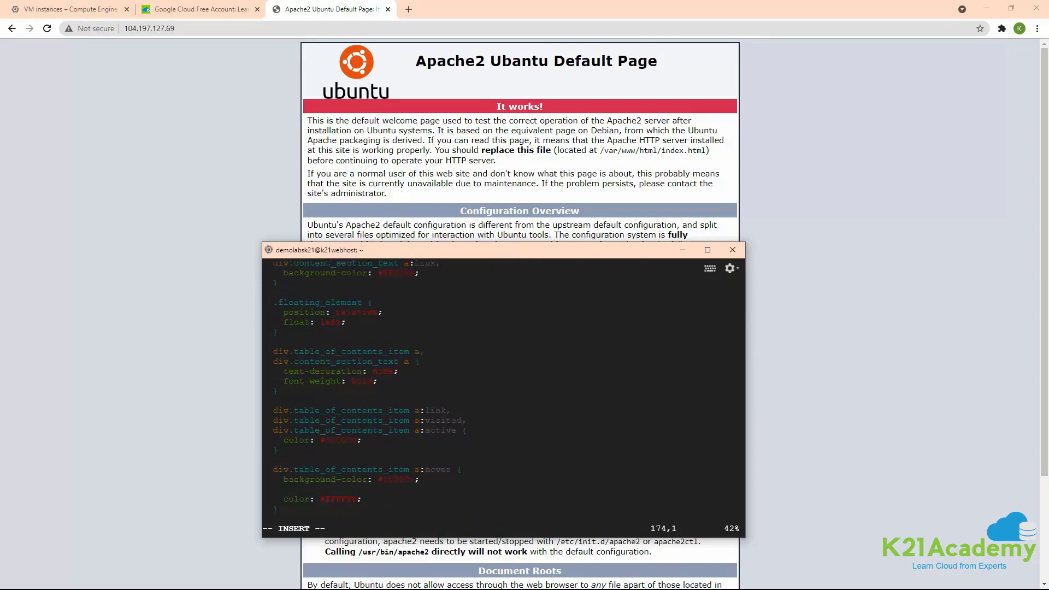
key("Down")
key("Down")
key("Down")
key("Down")
key("Up")
key("Up")
key("Up")
key("Up")
key("Up")
key("Up")
key("Up")
key("Up")
key("Up")
key("Up")
key("Up")
key("Up")
key("Up")
key("Up")
key("Up")
key("Up")
key("Up")
key("Up")
key("Up")
key("Up")
key("Up")
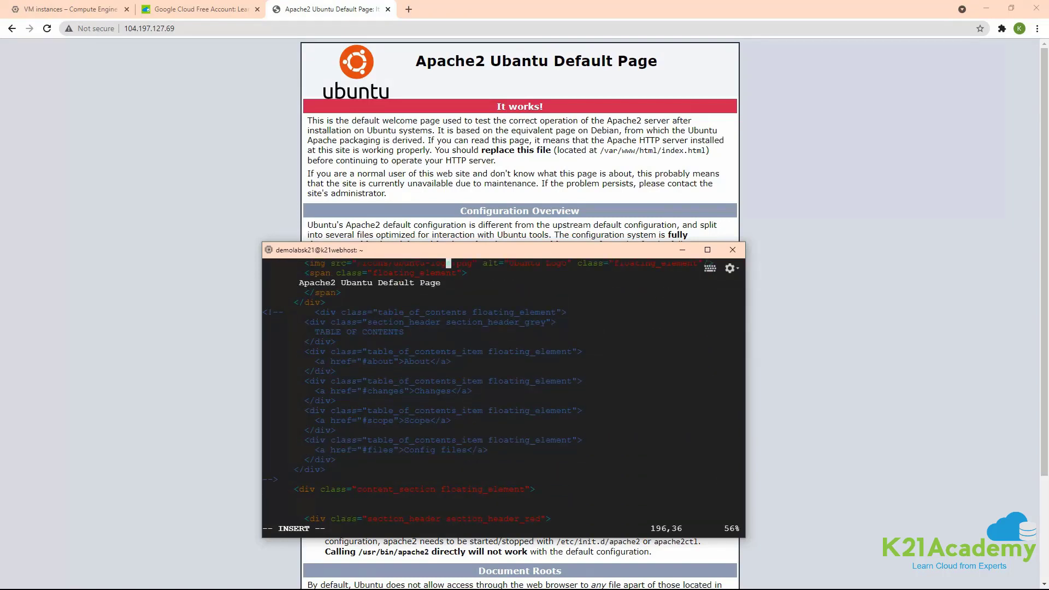
key("Down")
key("BackSpace")
key("BackSpace")
key("BackSpace")
key("BackSpace")
key("BackSpace")
key("BackSpace")
key("BackSpace")
key("BackSpace")
key("BackSpace")
key("BackSpace")
key("BackSpace")
key("BackSpace")
key("BackSpace")
key("BackSpace")
key("BackSpace")
key("BackSpace")
key("BackSpace")
key("BackSpace")
key("BackSpace")
key("BackSpace")
key("BackSpace")
key("BackSpace")
key("BackSpace")
key("BackSpace")
key("BackSpace")
key("BackSpace")
key("BackSpace")
key("BackSpace")
type("K21")
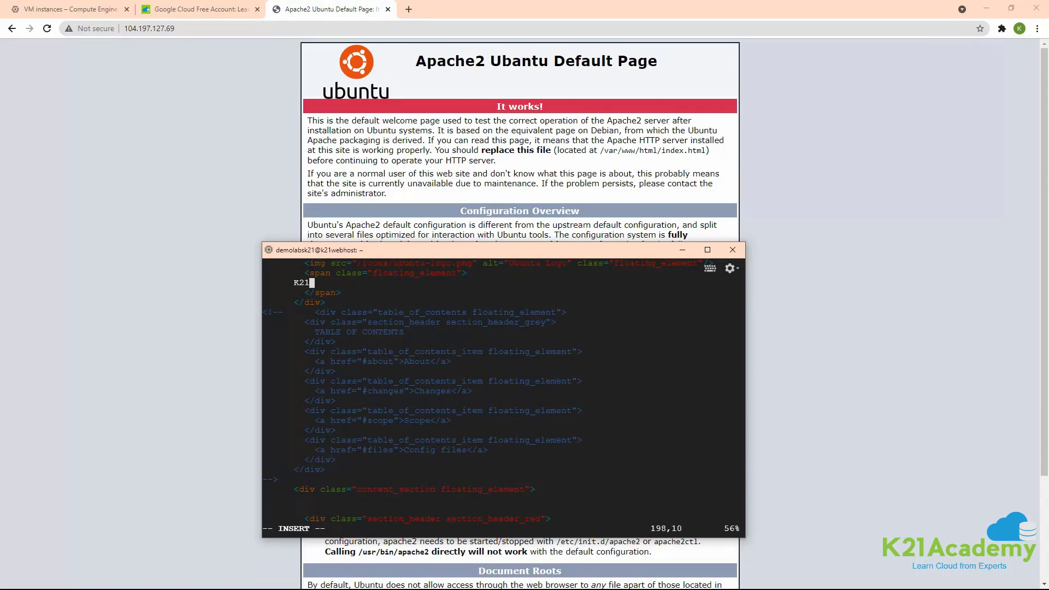
type("academy- learn cloud from ")
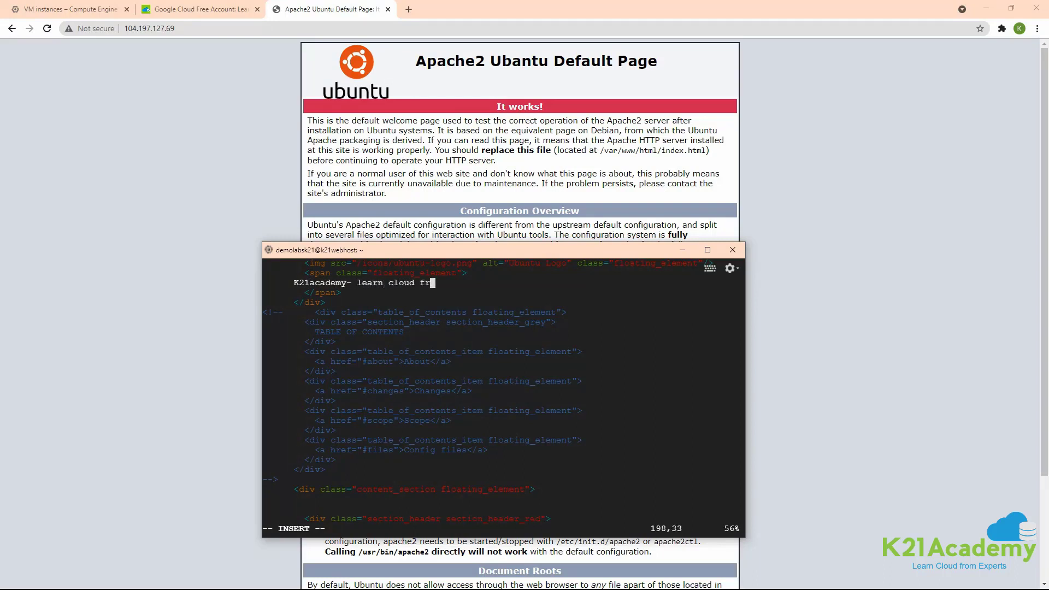
type("experts")
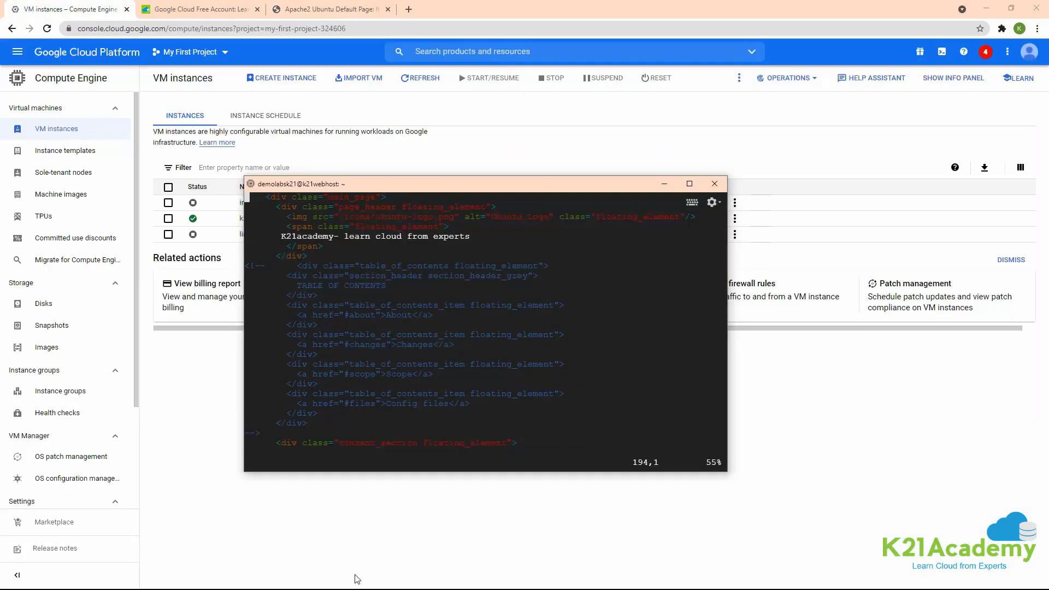
Save the edited index.html and quit vi with :wq!
key("Up")
key("Up")
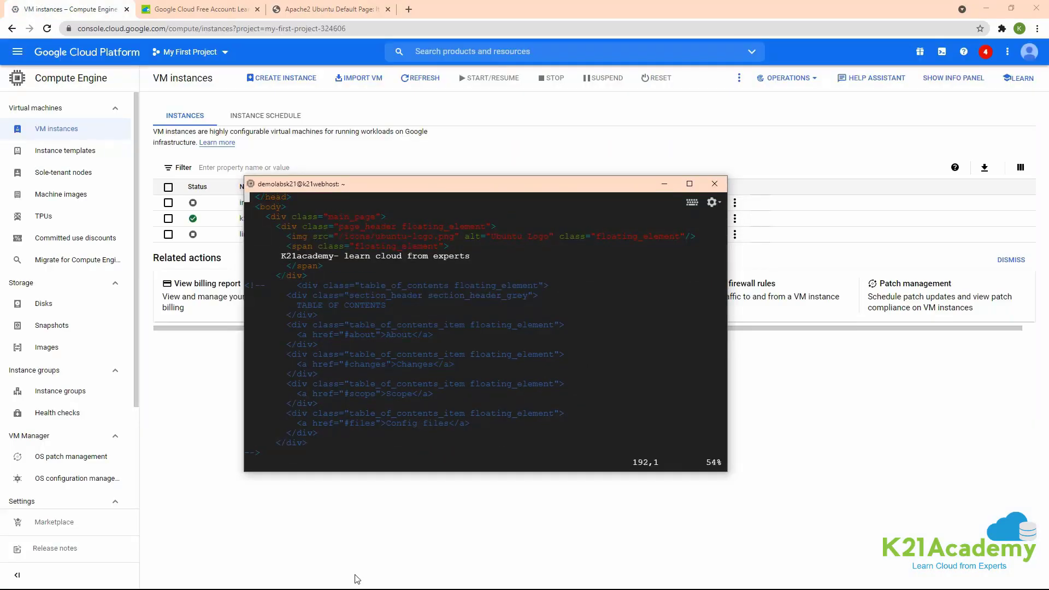
key("shift+colon")
type("wq!")
key("Return")
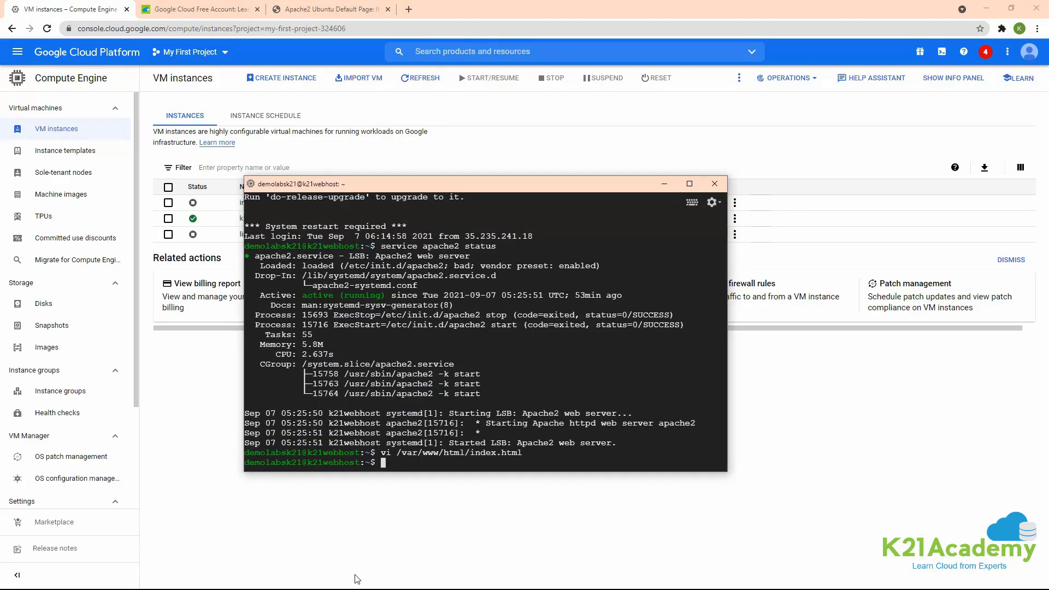
Return to the browser tab with the hosted site and reload it to check the page heading
left_click(323, 9)
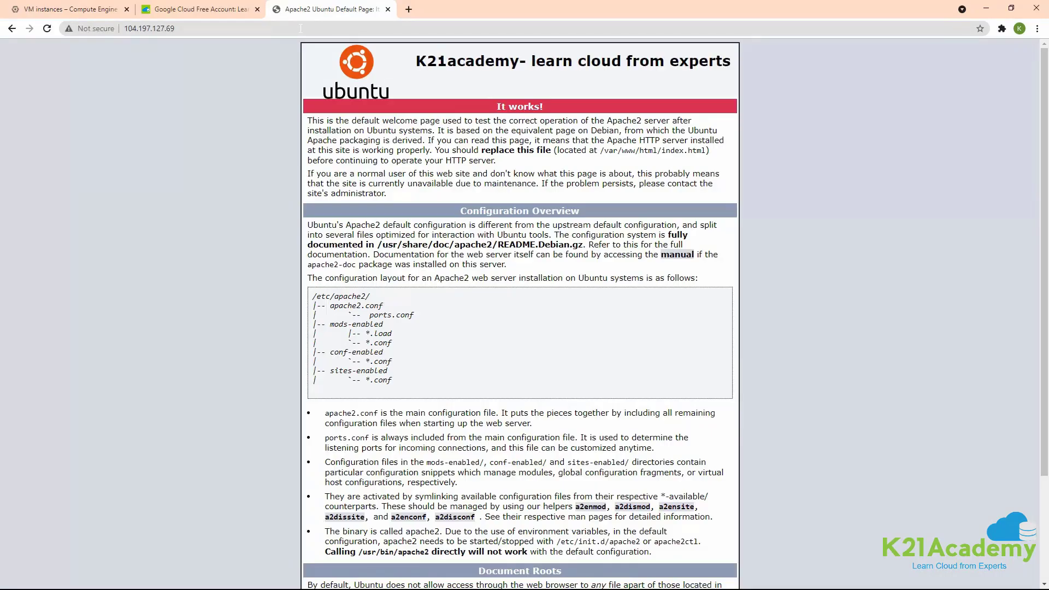
left_click(301, 29)
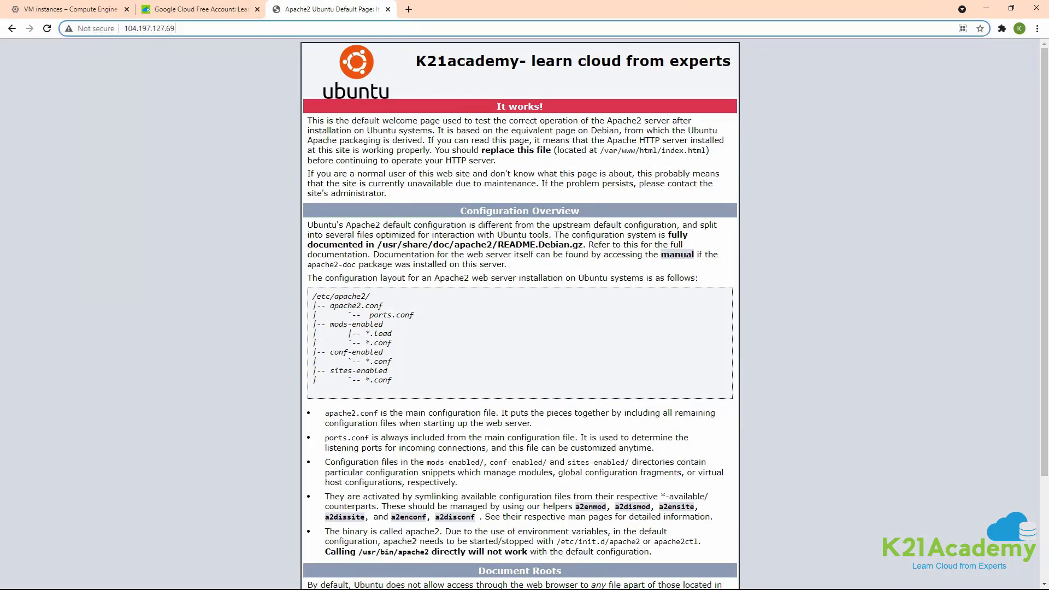
key("Return")
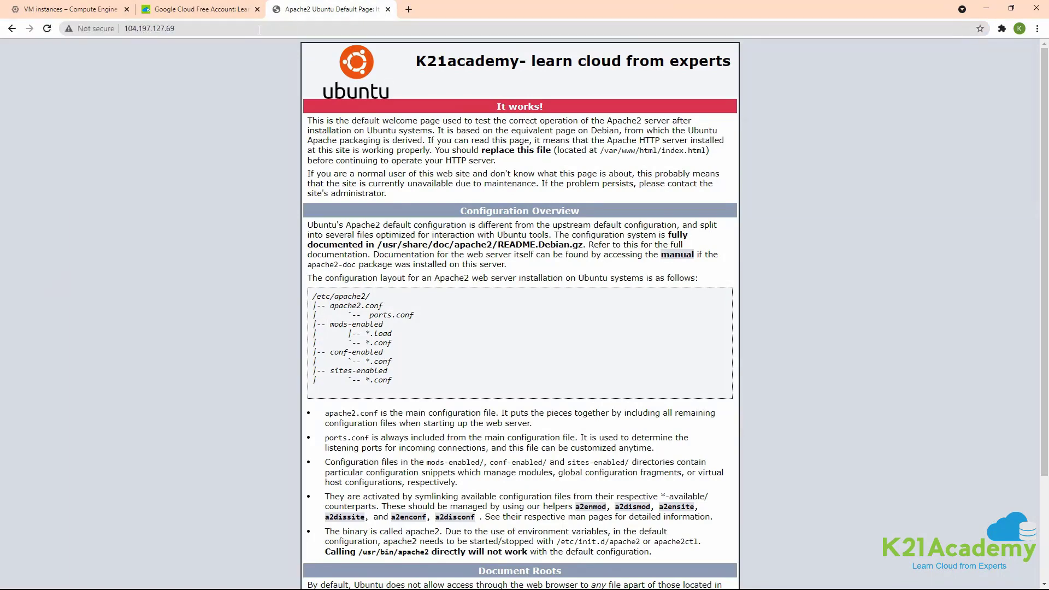